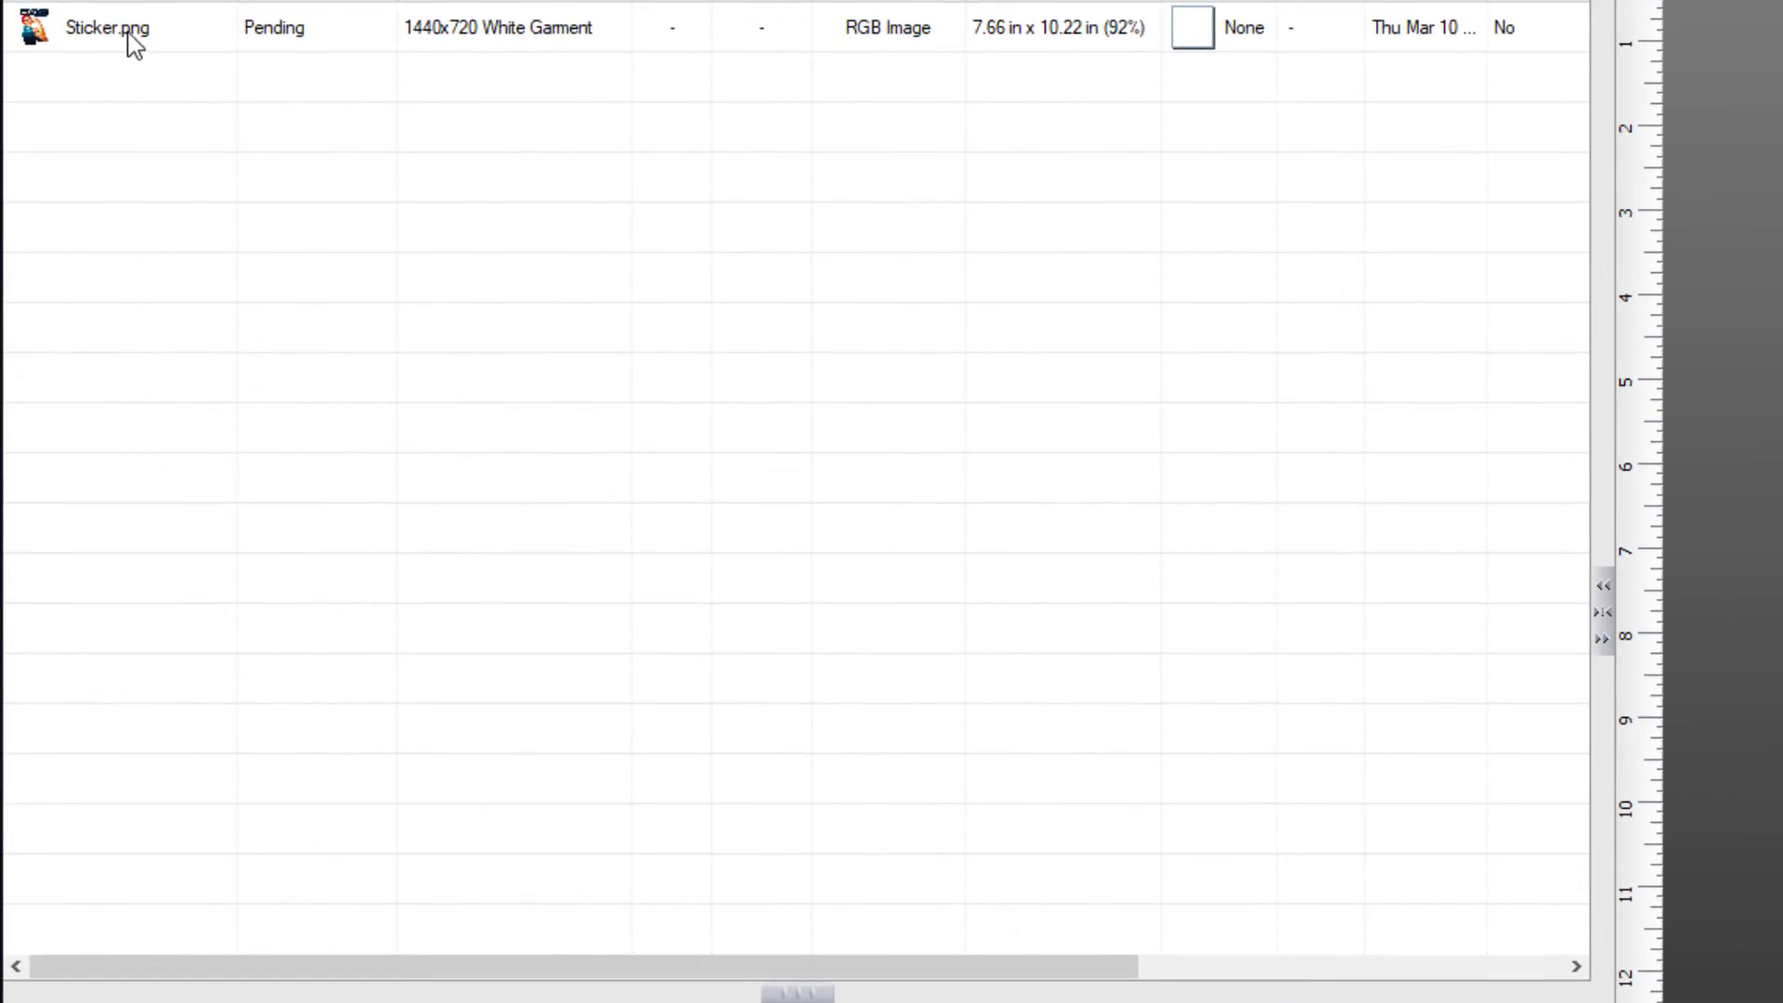
Open Sticker.png in the Variable Data Wizard with a generated dashed contour cut line
{"action": "right_click", "coordinate": [77, 191]}
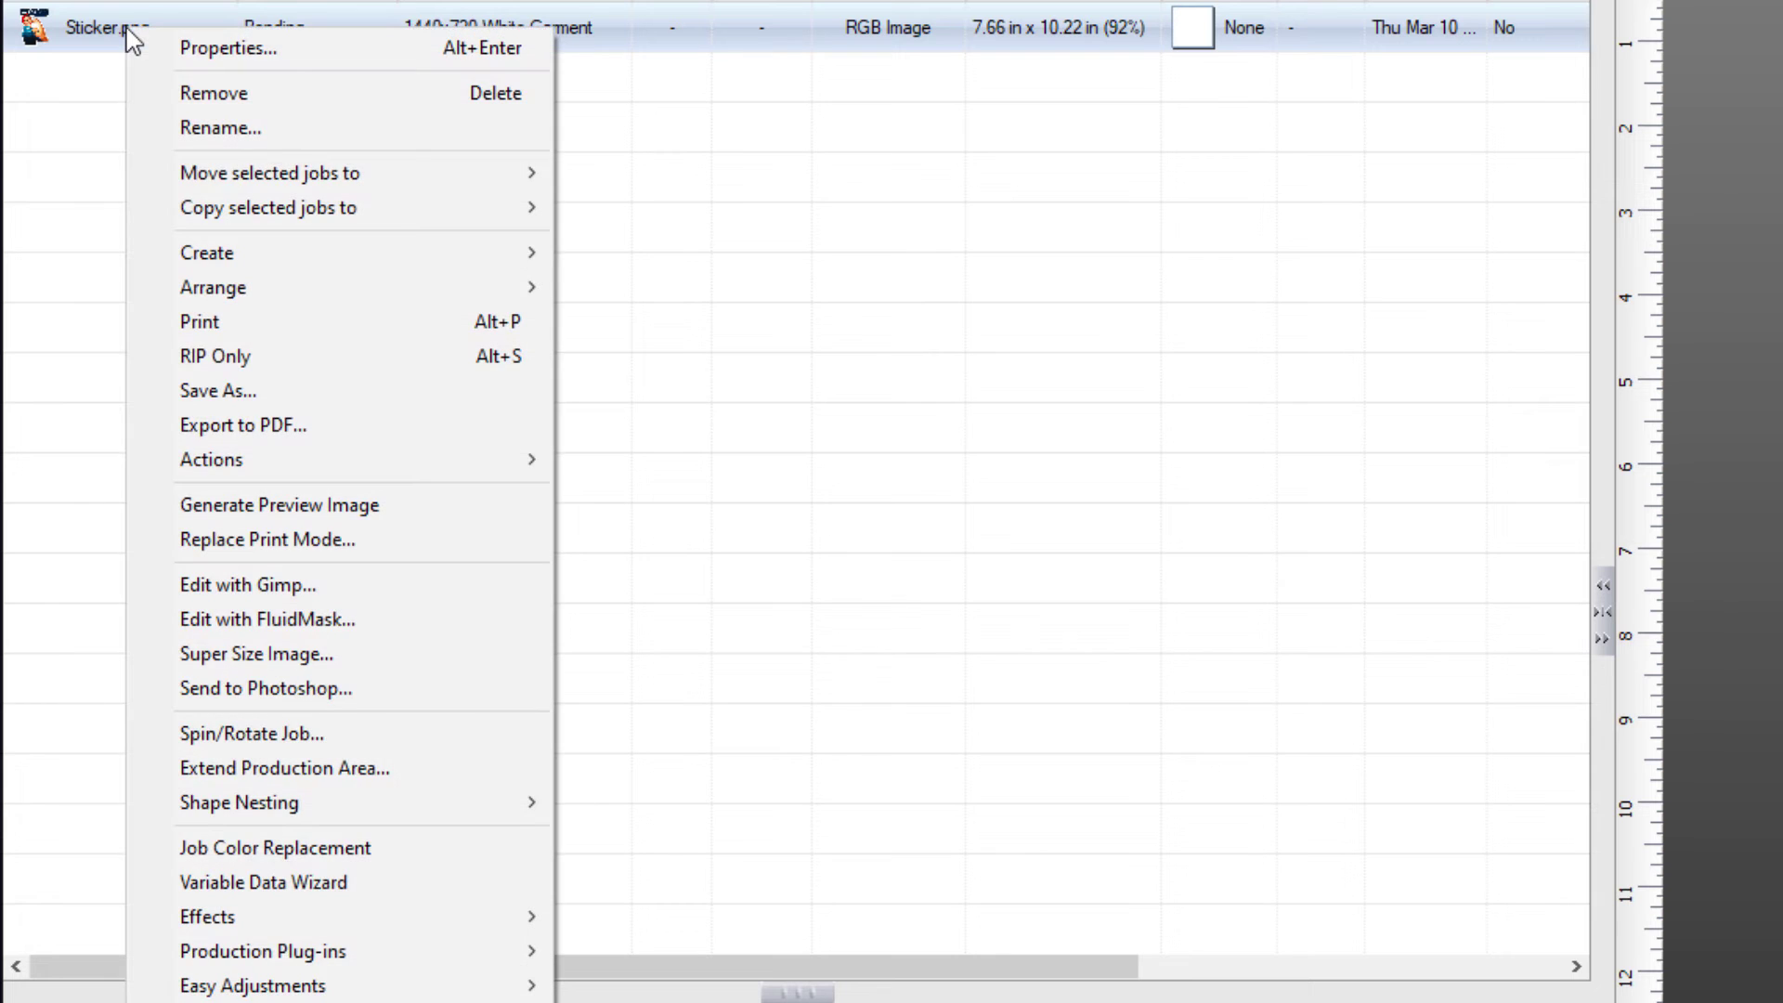
{"action": "left_click", "coordinate": [275, 883]}
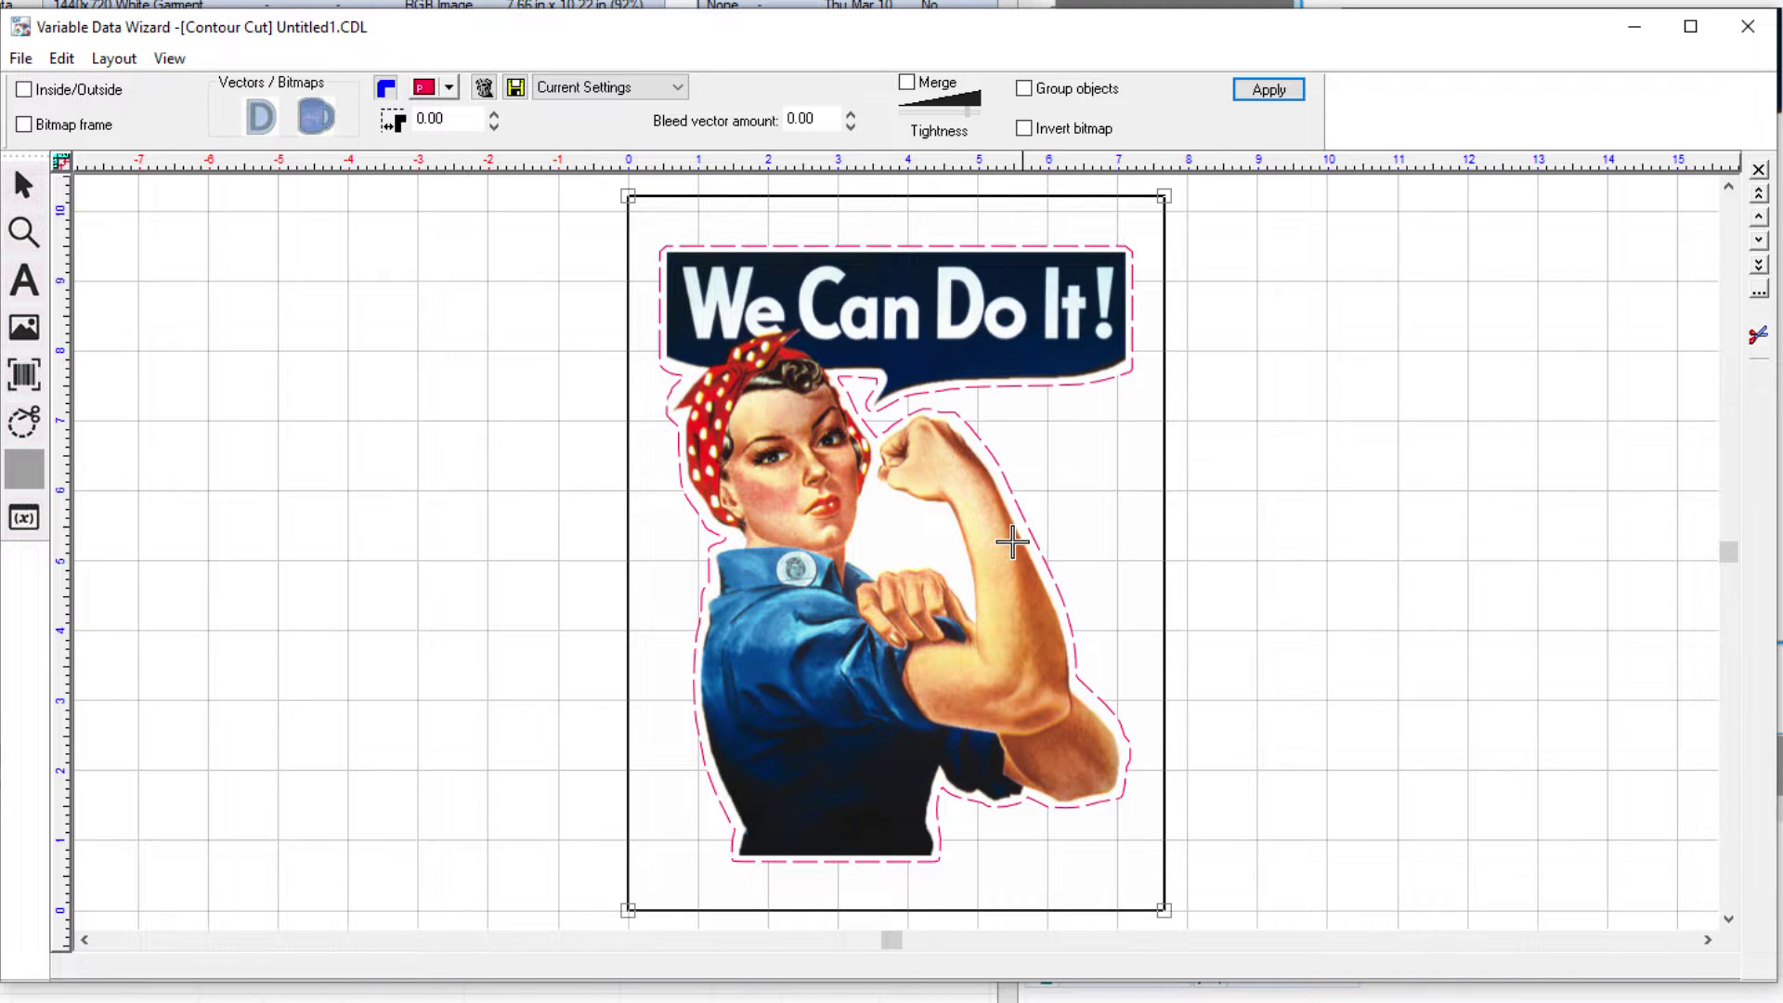
Apply the generated contour cut, select the cut line and switch it to Bezier node editing
{"action": "left_click", "coordinate": [509, 437]}
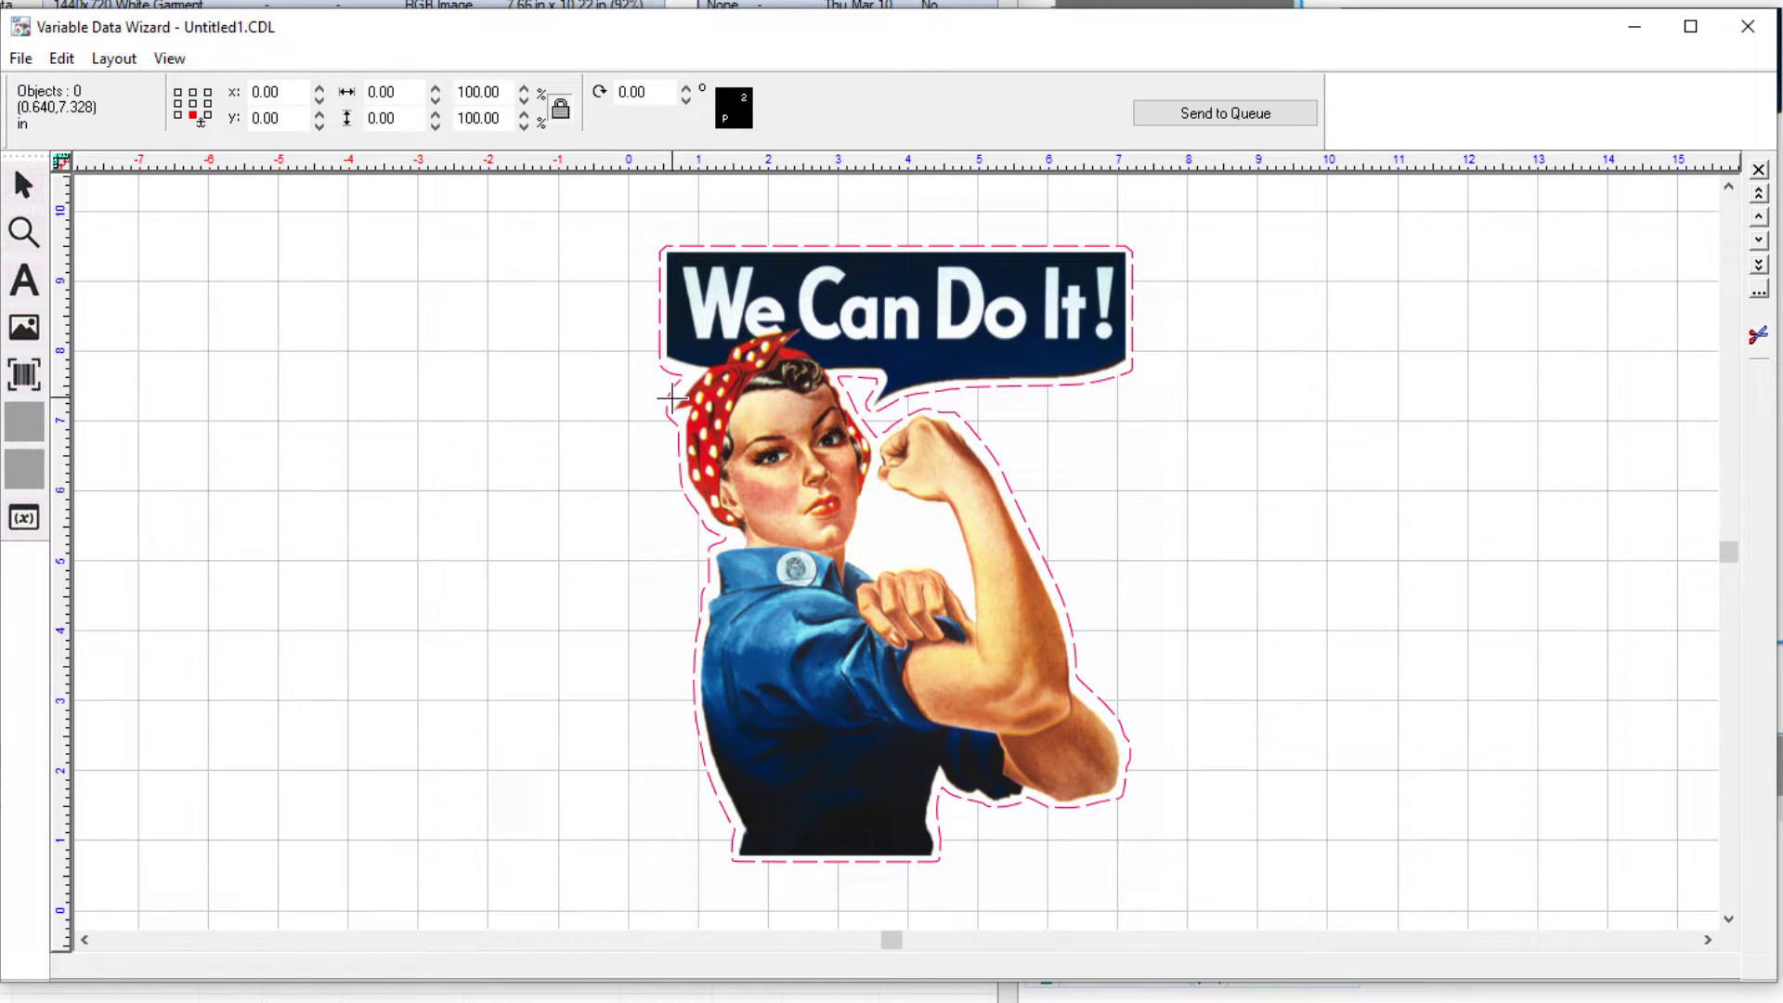
{"action": "left_click", "coordinate": [668, 391]}
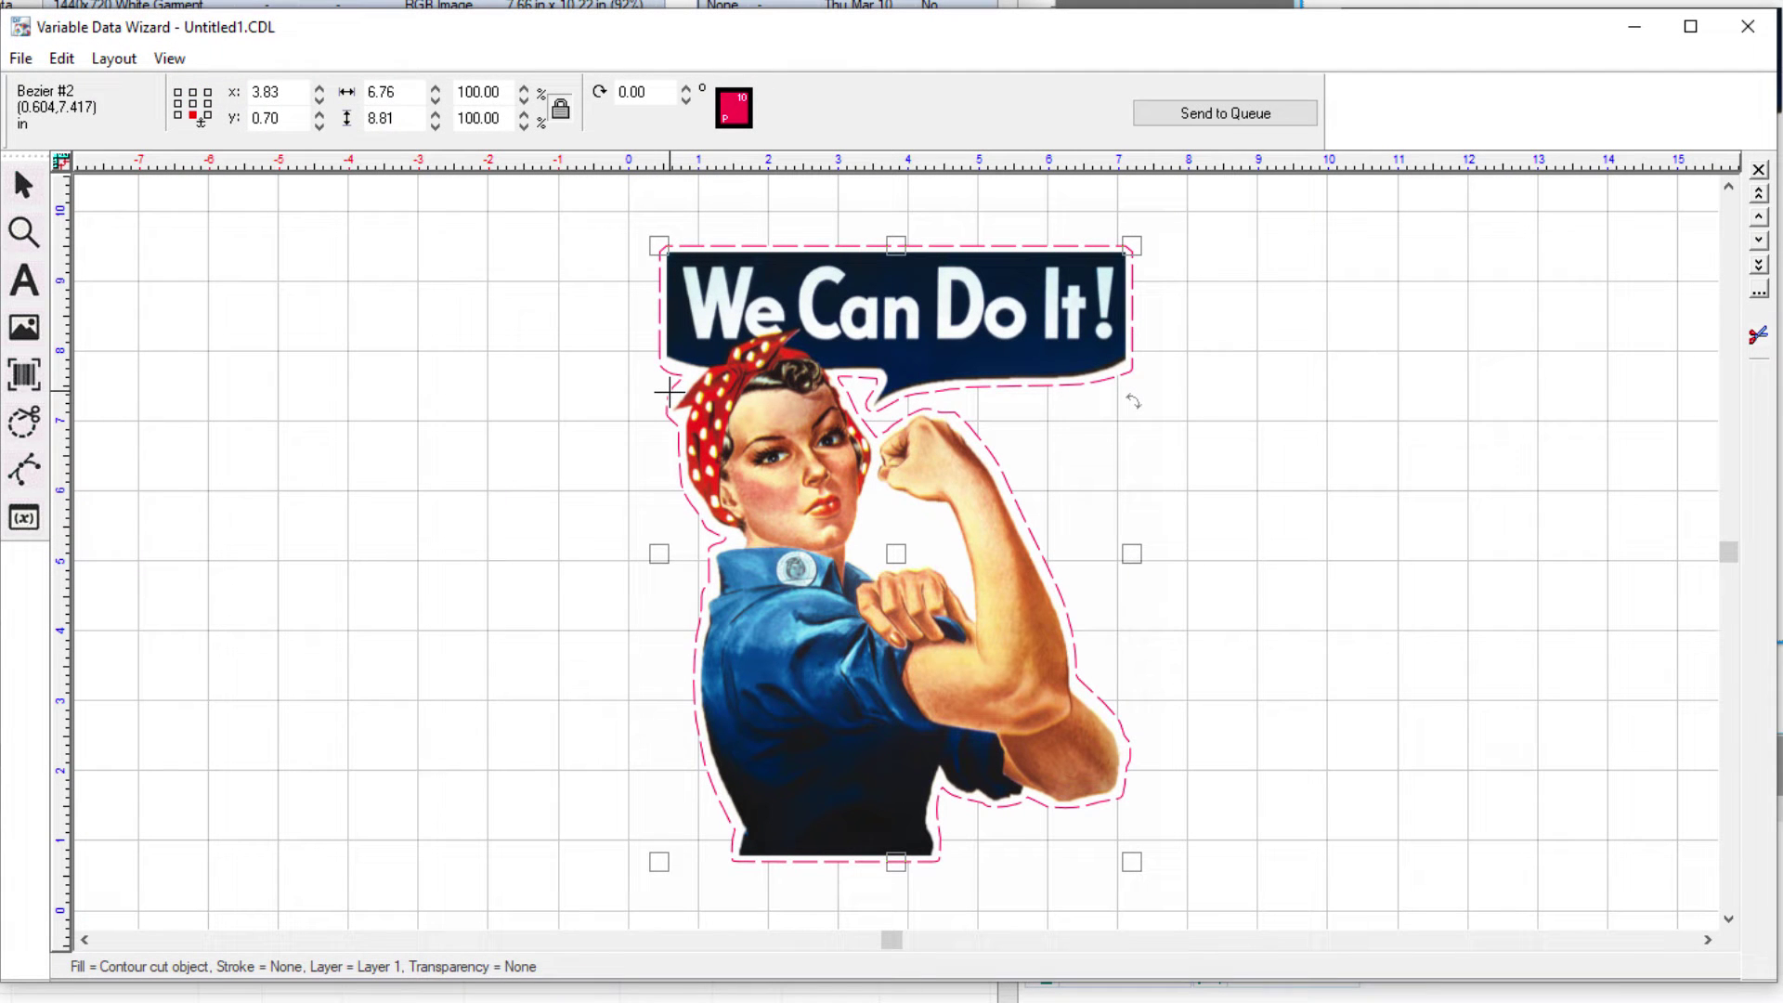
{"action": "left_click", "coordinate": [28, 475]}
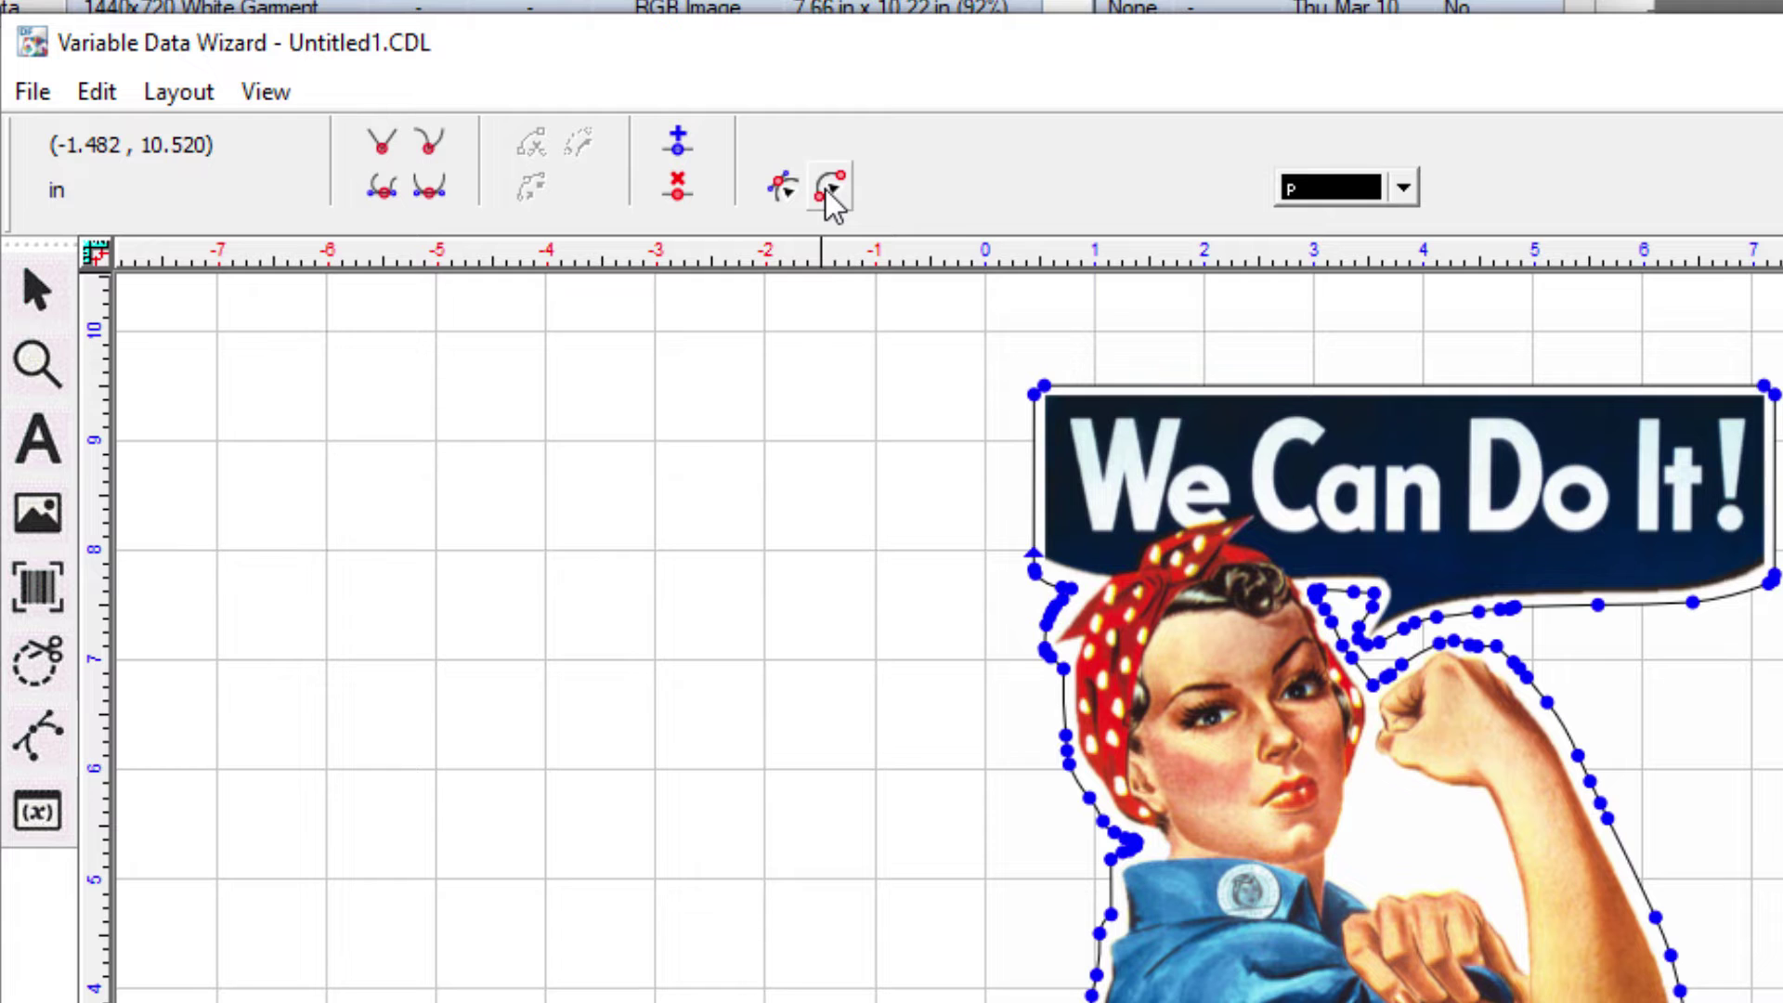
Select the cut-line stretch from below the speech bubble around the fist and arm to straighten it
{"action": "left_click", "coordinate": [826, 190]}
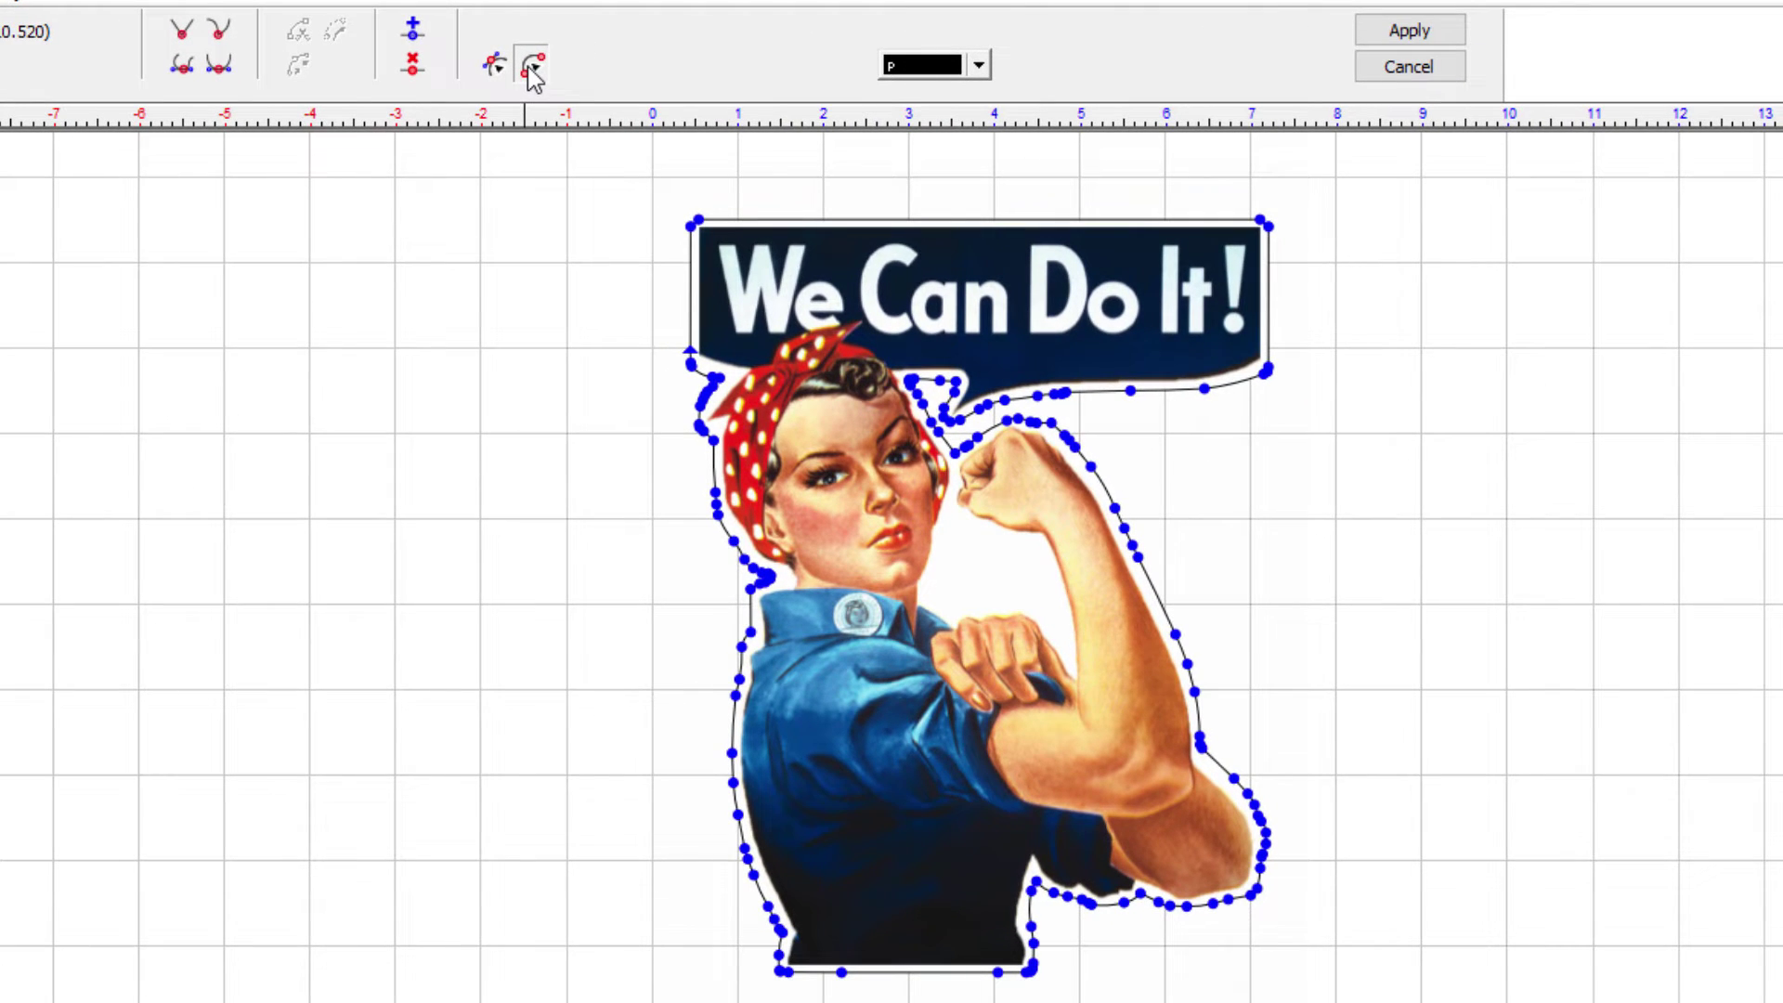
{"action": "left_click", "coordinate": [534, 69]}
{"action": "left_click", "coordinate": [1132, 390]}
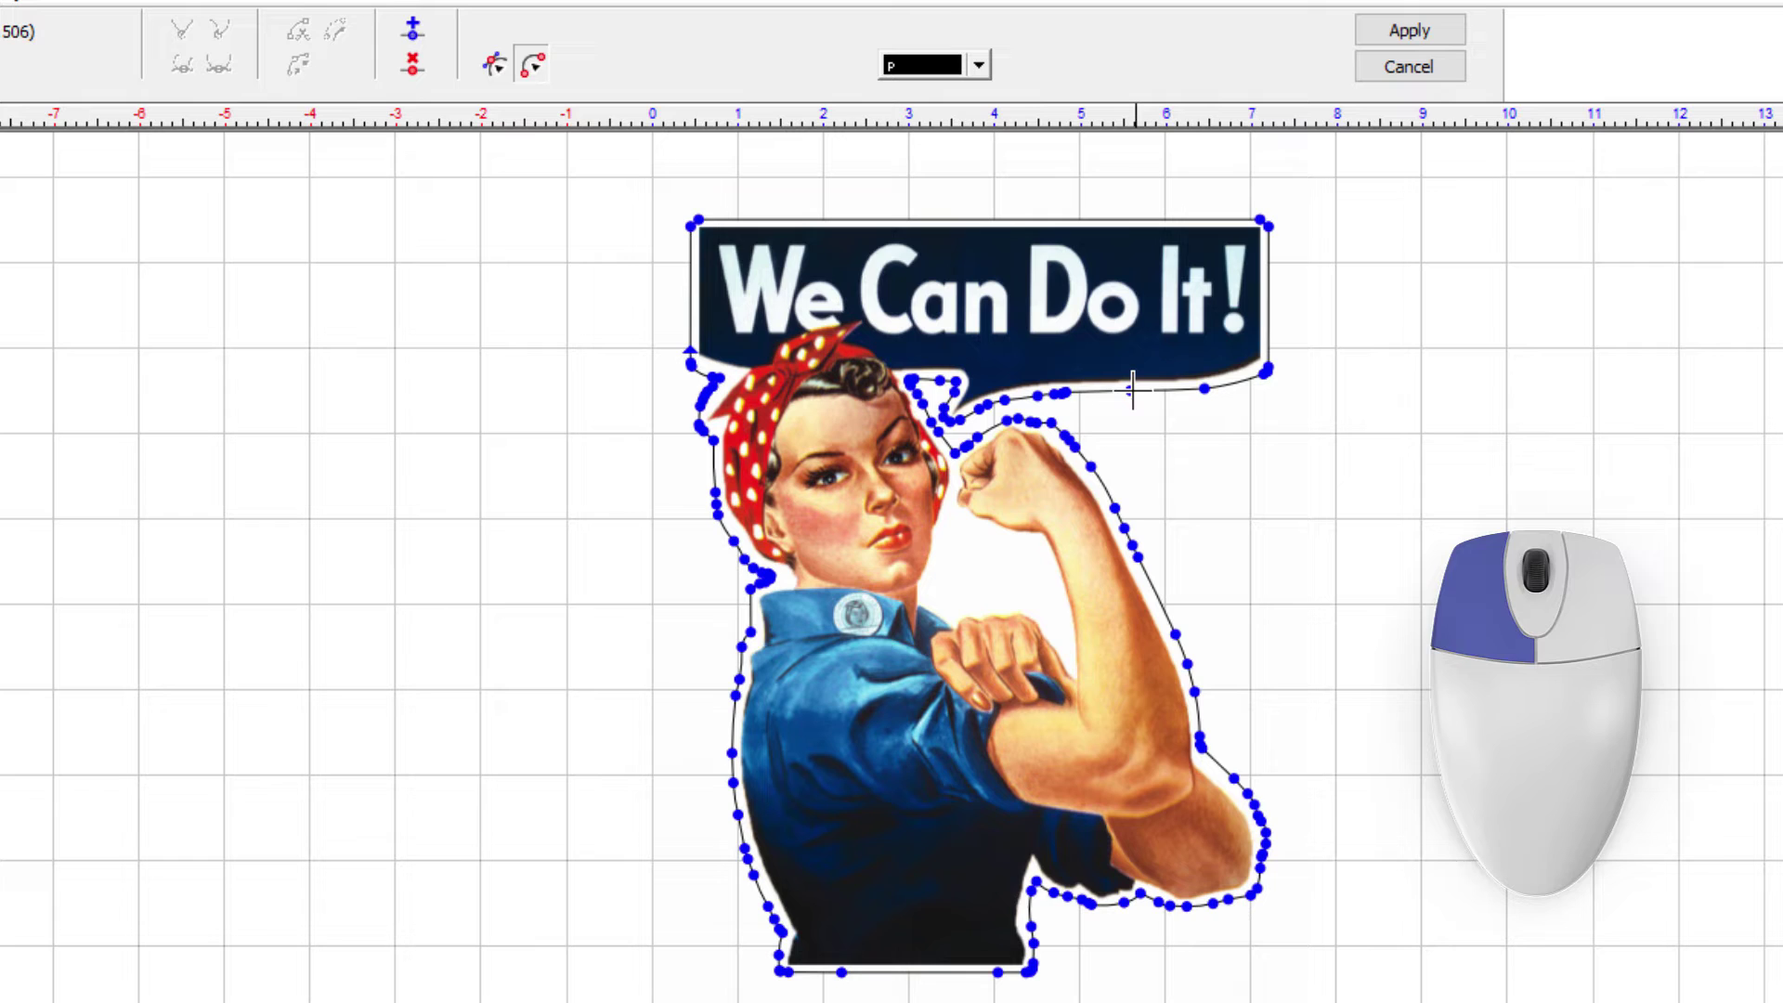
{"action": "left_click", "coordinate": [1135, 547], "text": "shift"}
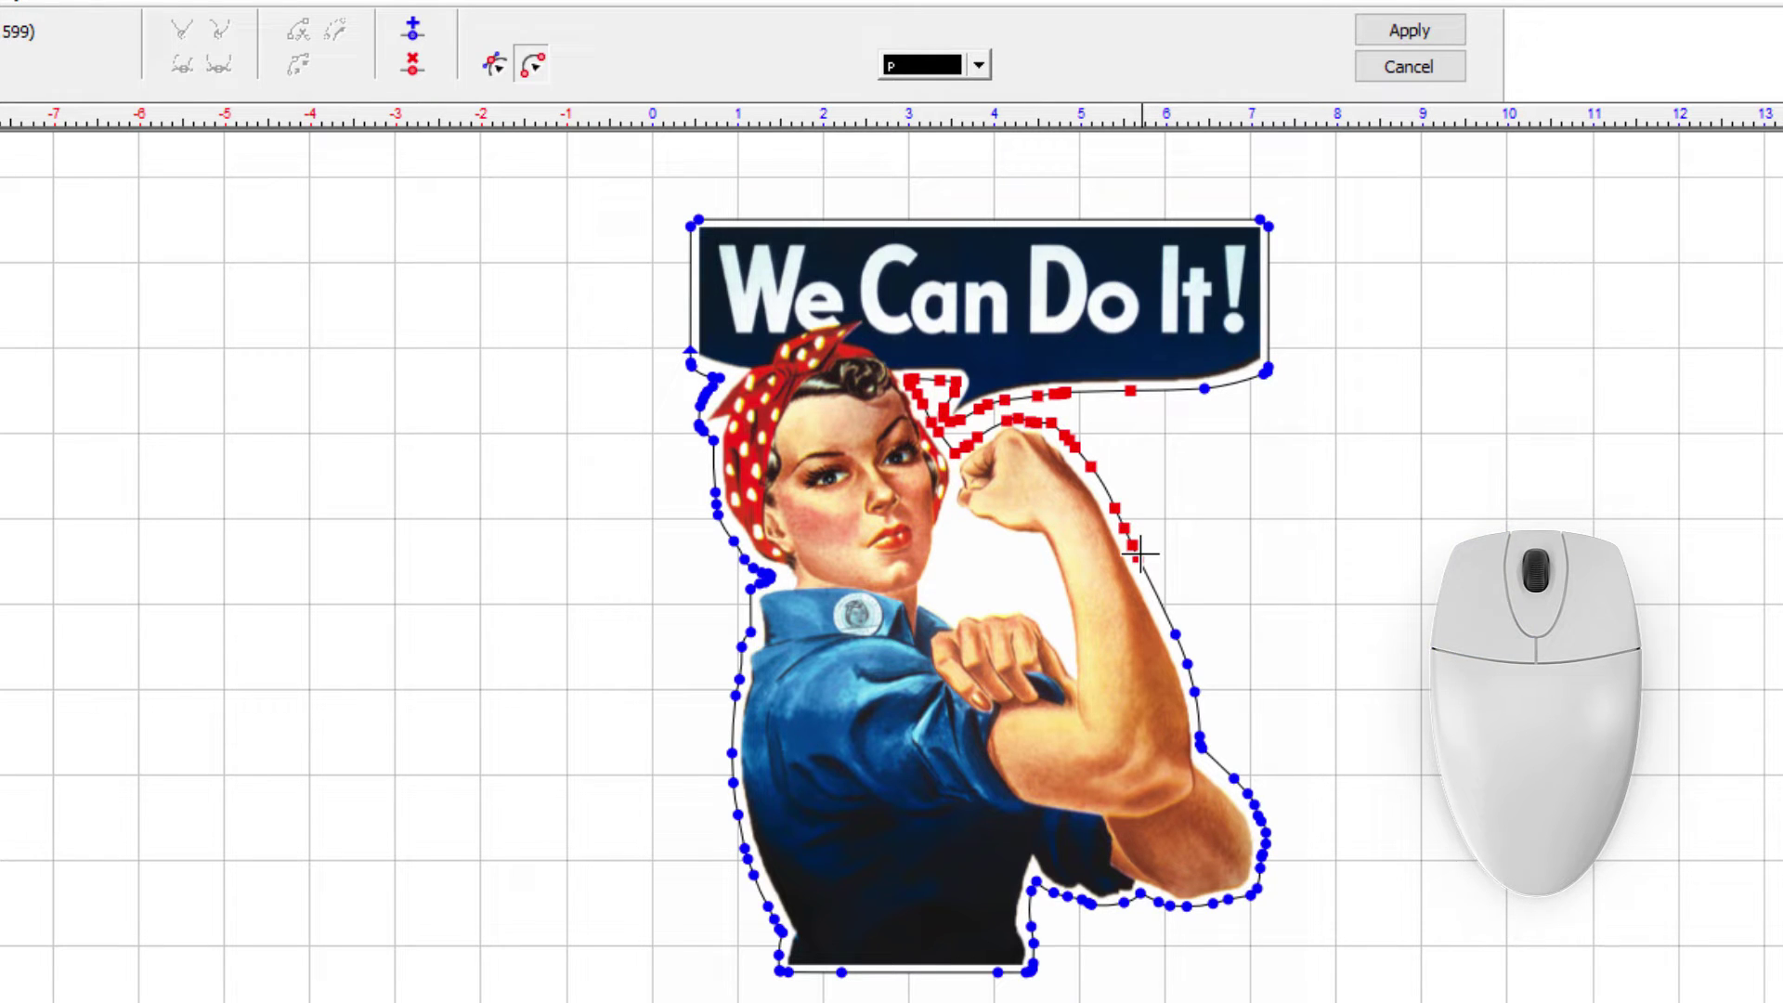
{"action": "right_click", "coordinate": [1233, 486]}
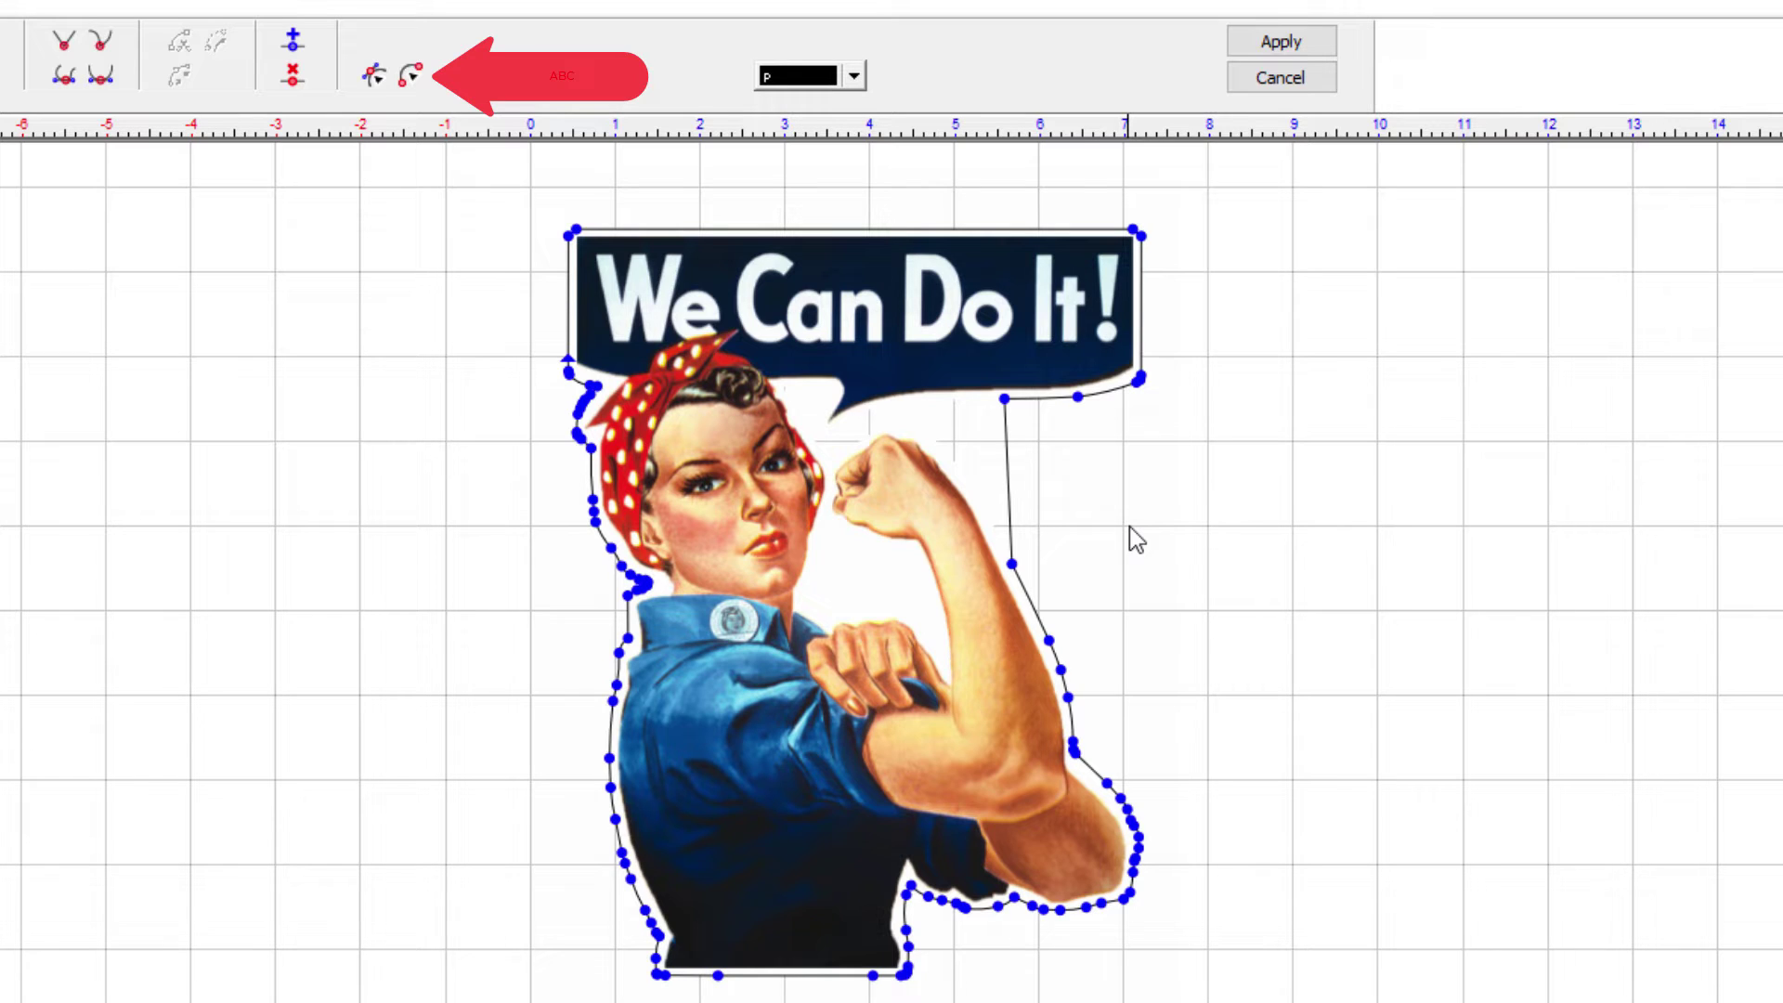
Select the cut line's top-left bevelled corner nodes and make the corner square
{"action": "left_click", "coordinate": [410, 80]}
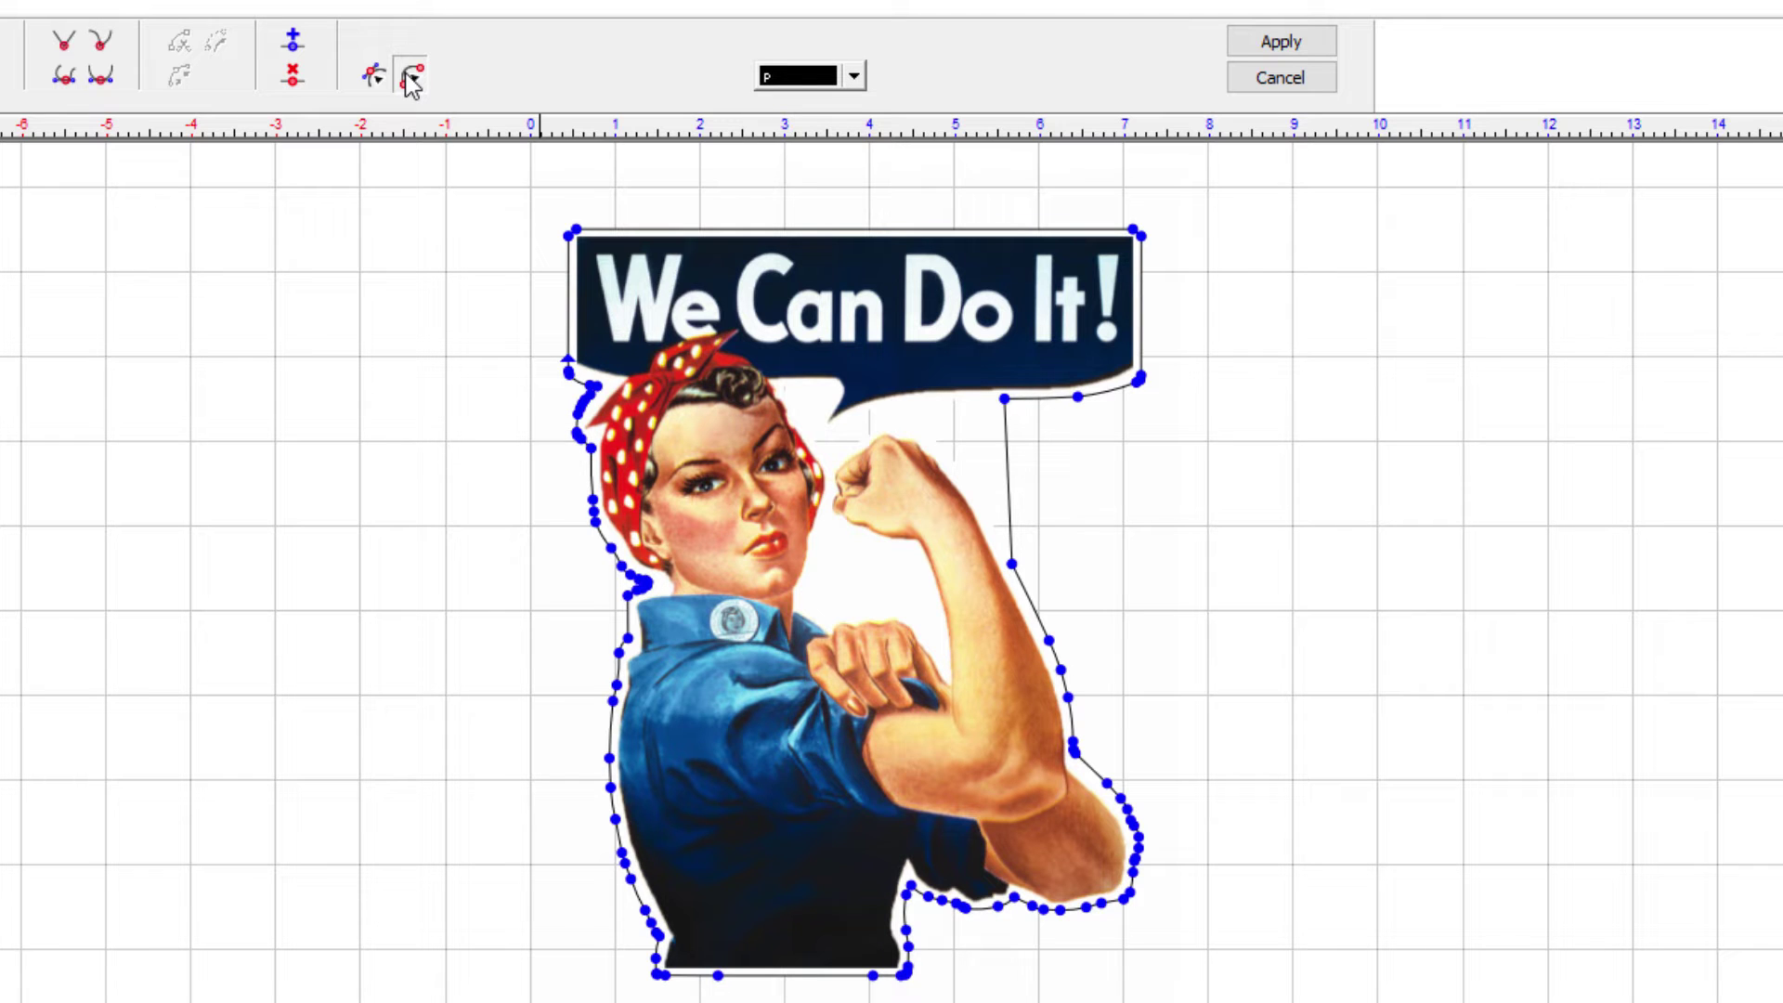
{"action": "scroll", "coordinate": [581, 186], "scroll_direction": "up", "scroll_amount": 3}
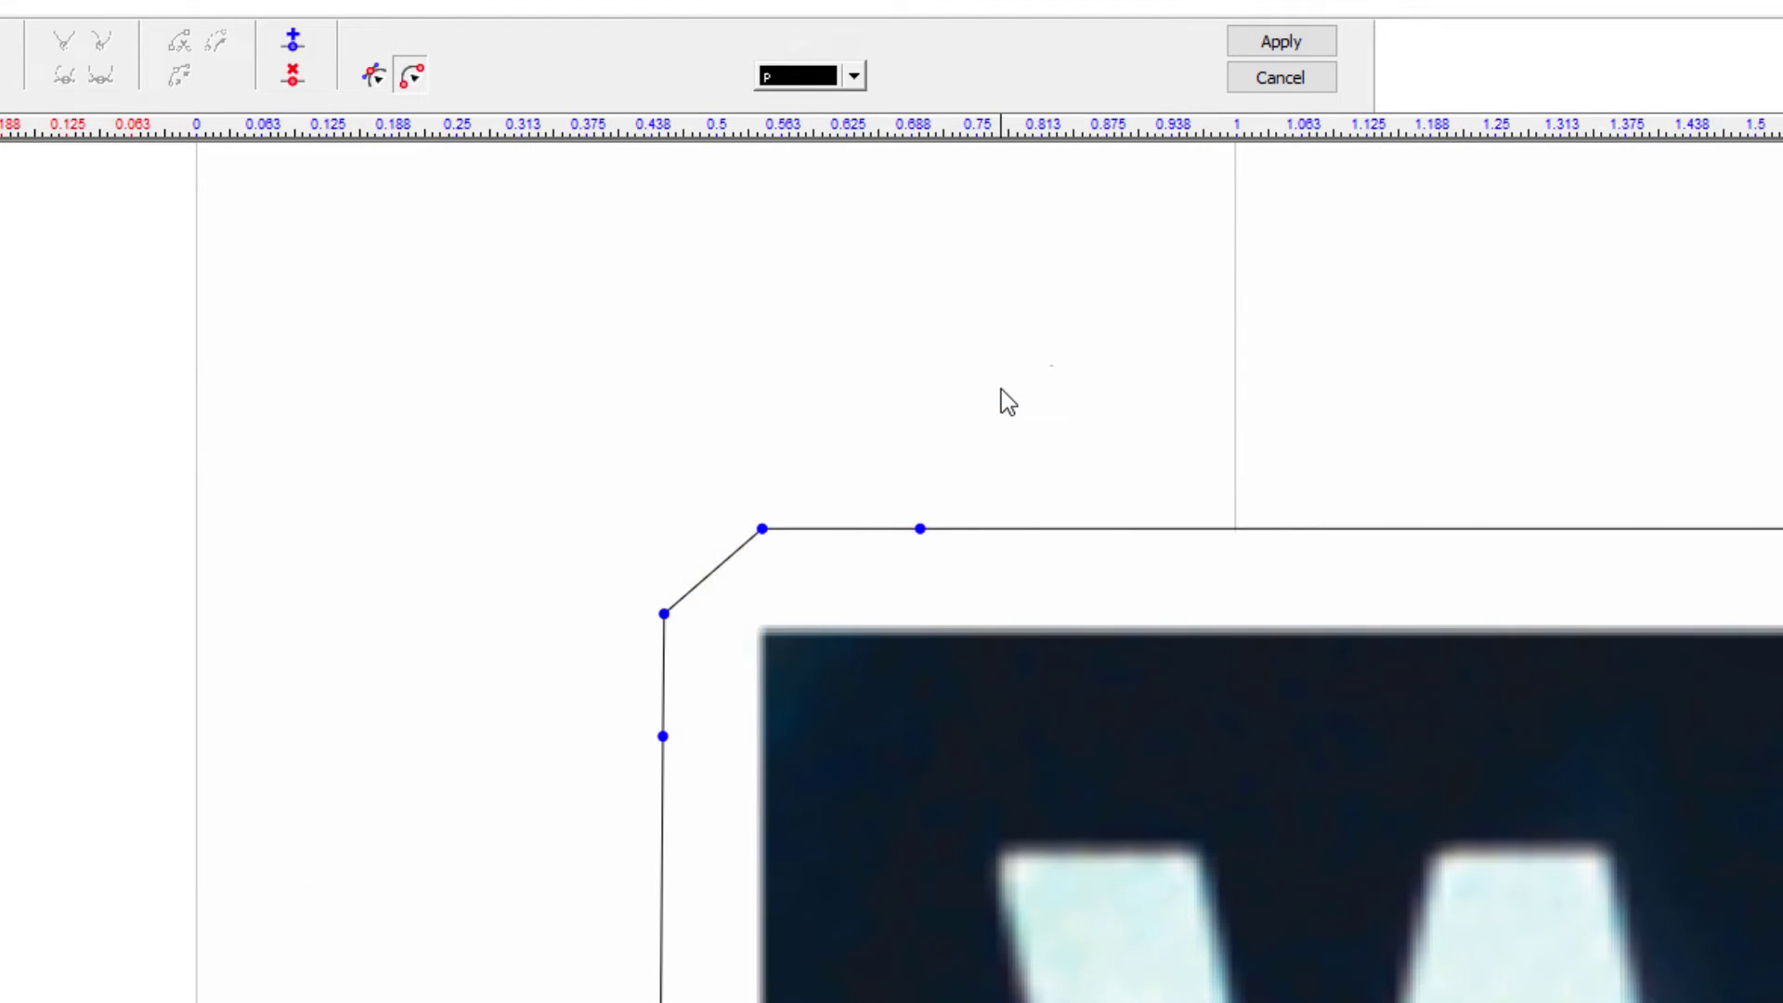
{"action": "left_click", "coordinate": [919, 528]}
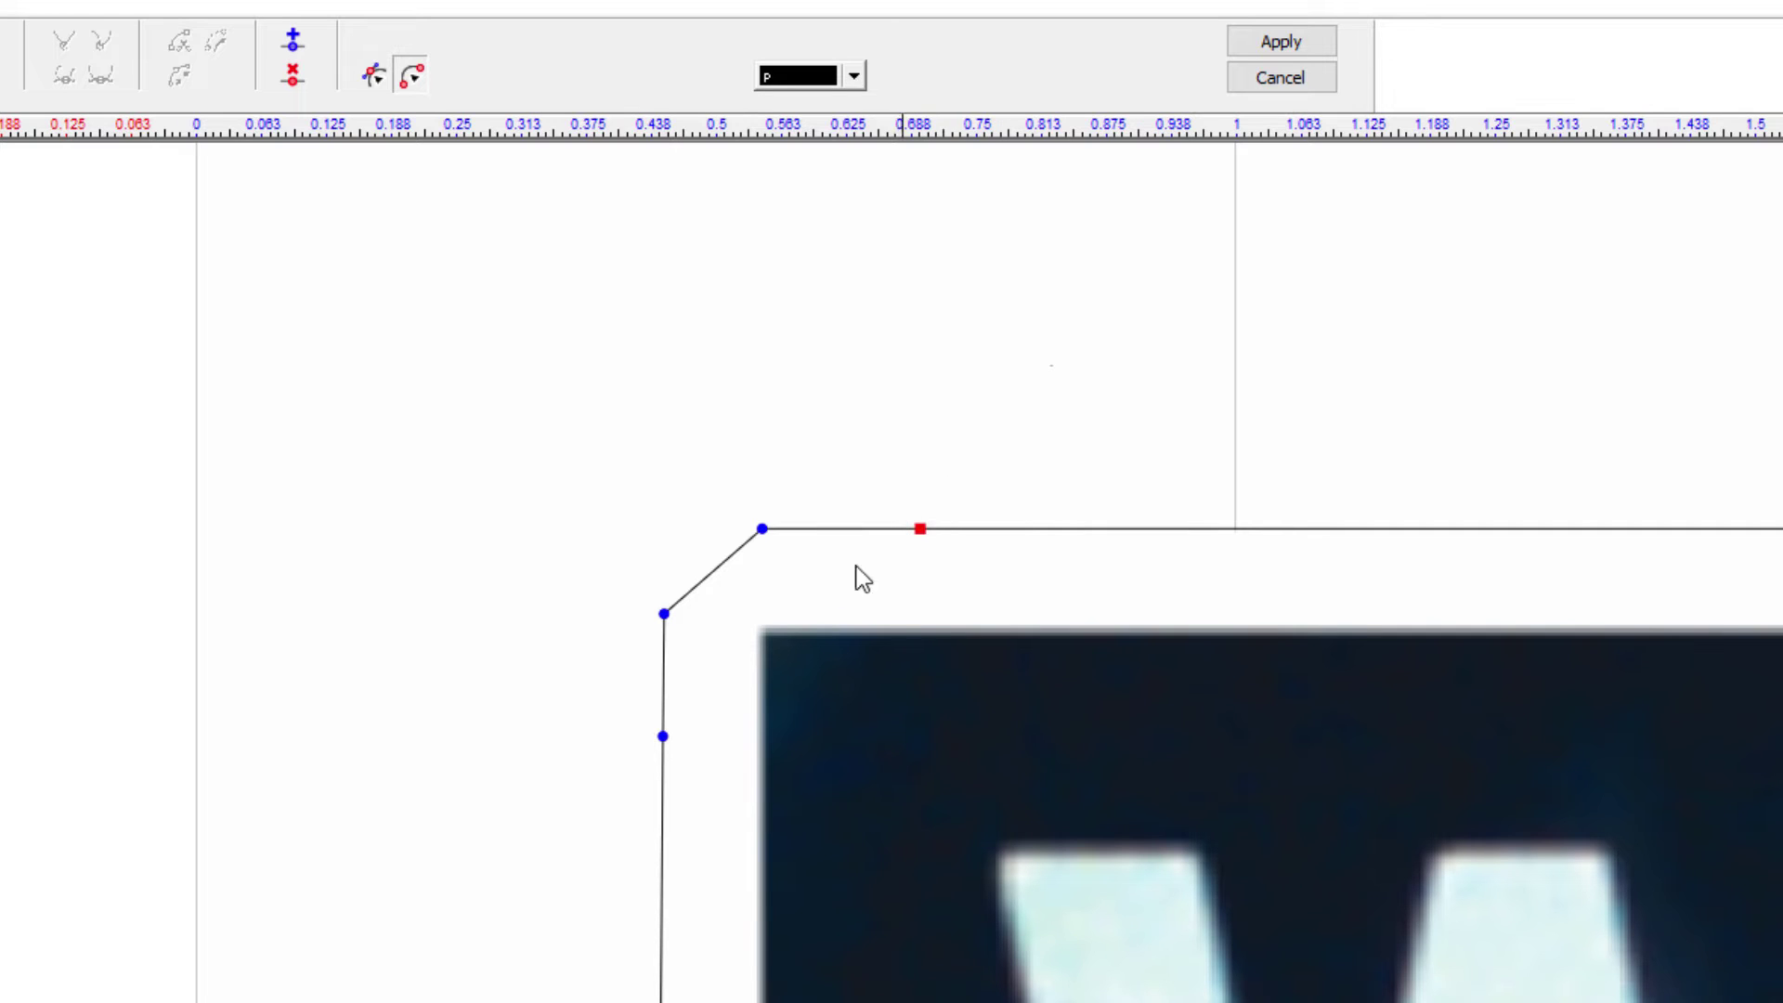
{"action": "left_click", "coordinate": [662, 735], "text": "shift"}
{"action": "right_click", "coordinate": [549, 442]}
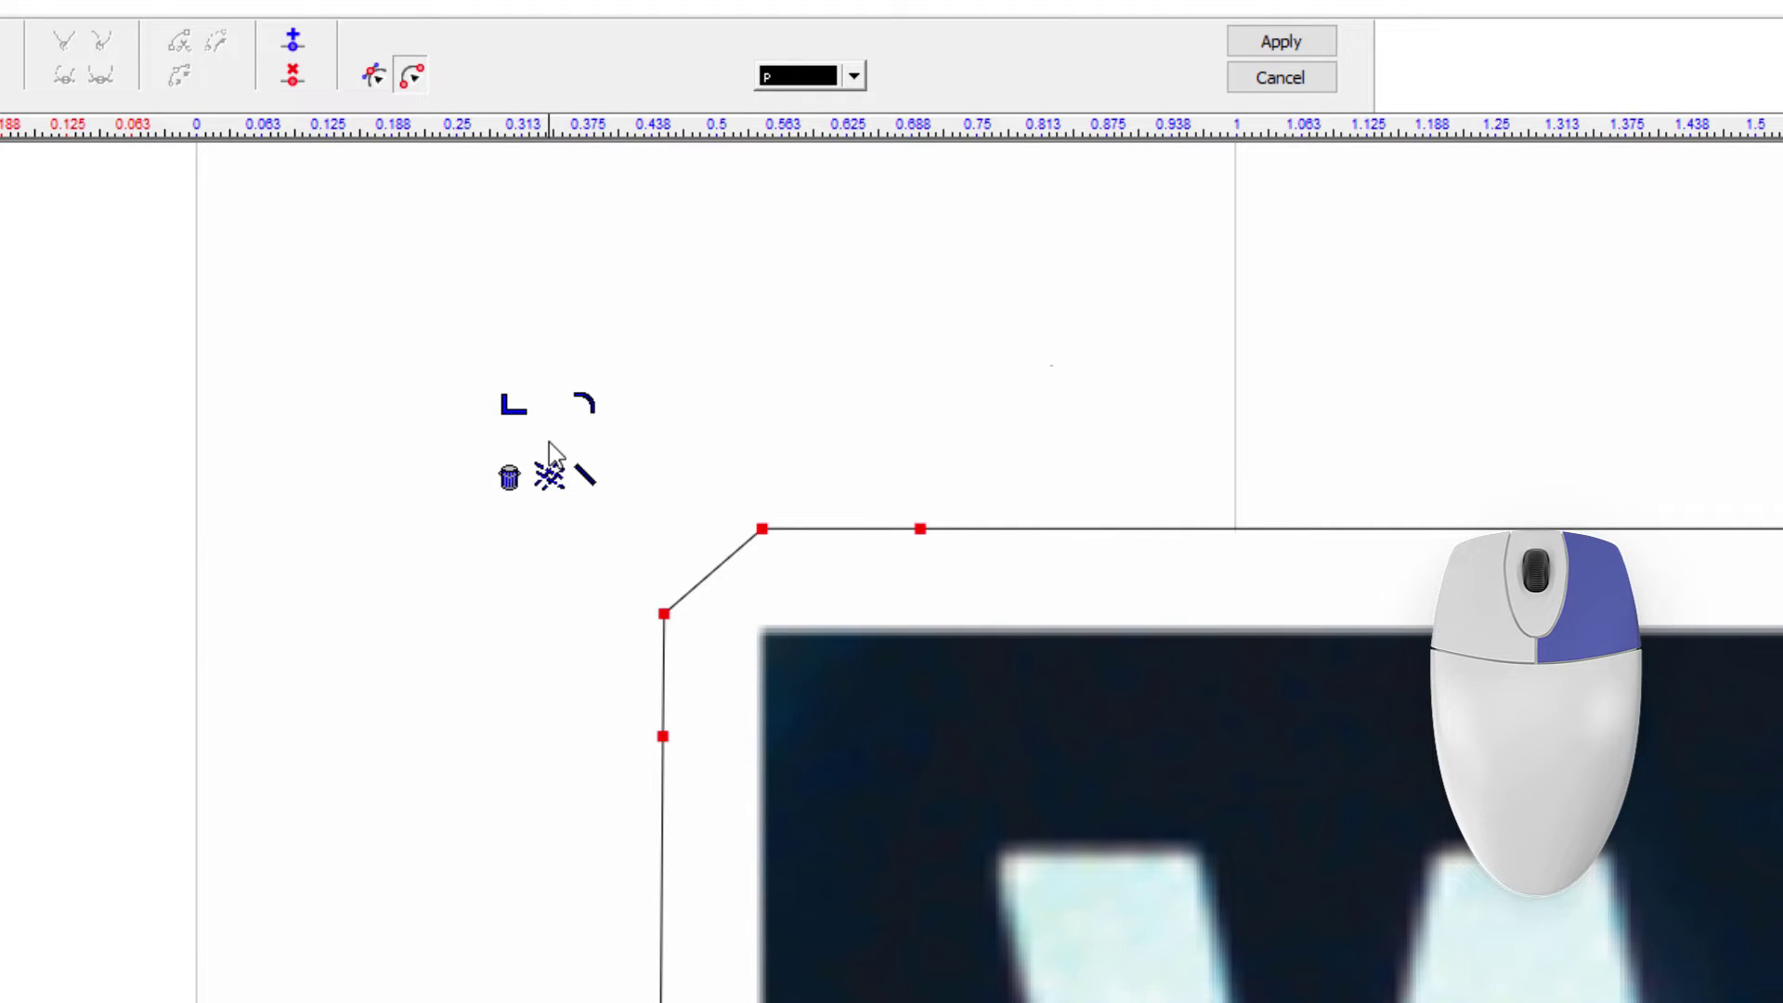
{"action": "right_click", "coordinate": [510, 408]}
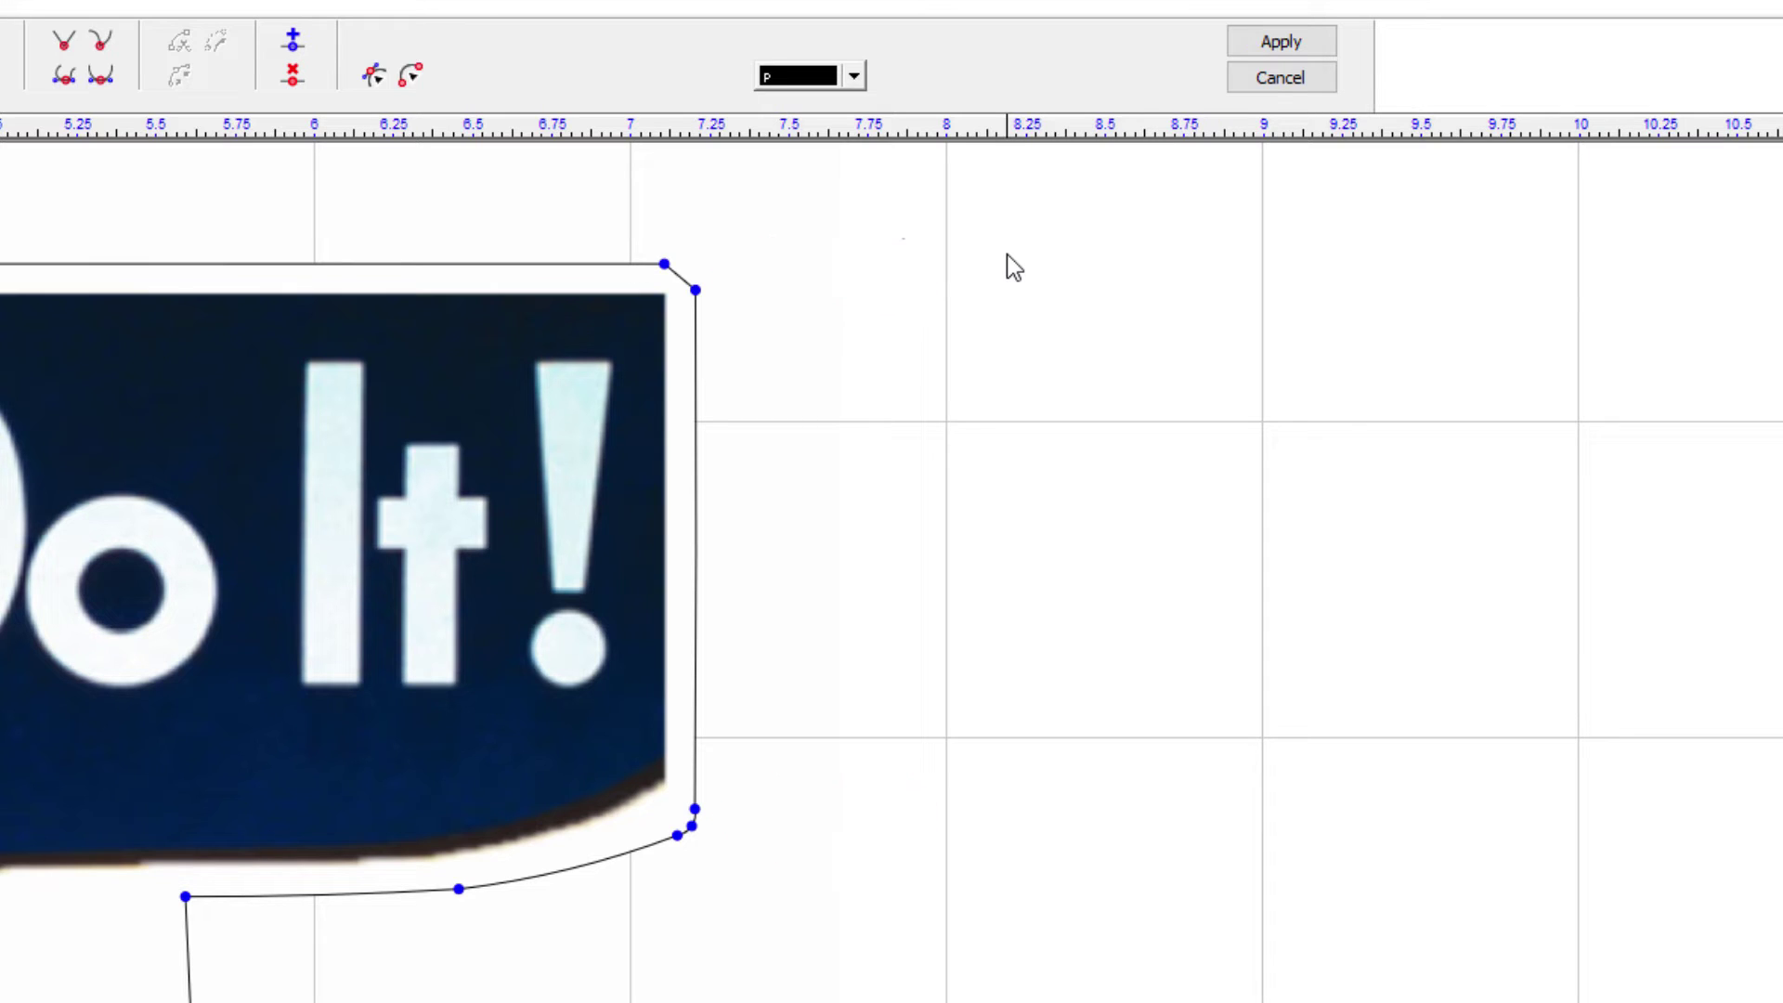
Merge the speech bubble's right-edge cut nodes into one curve and bow it outward
{"action": "left_click", "coordinate": [413, 81]}
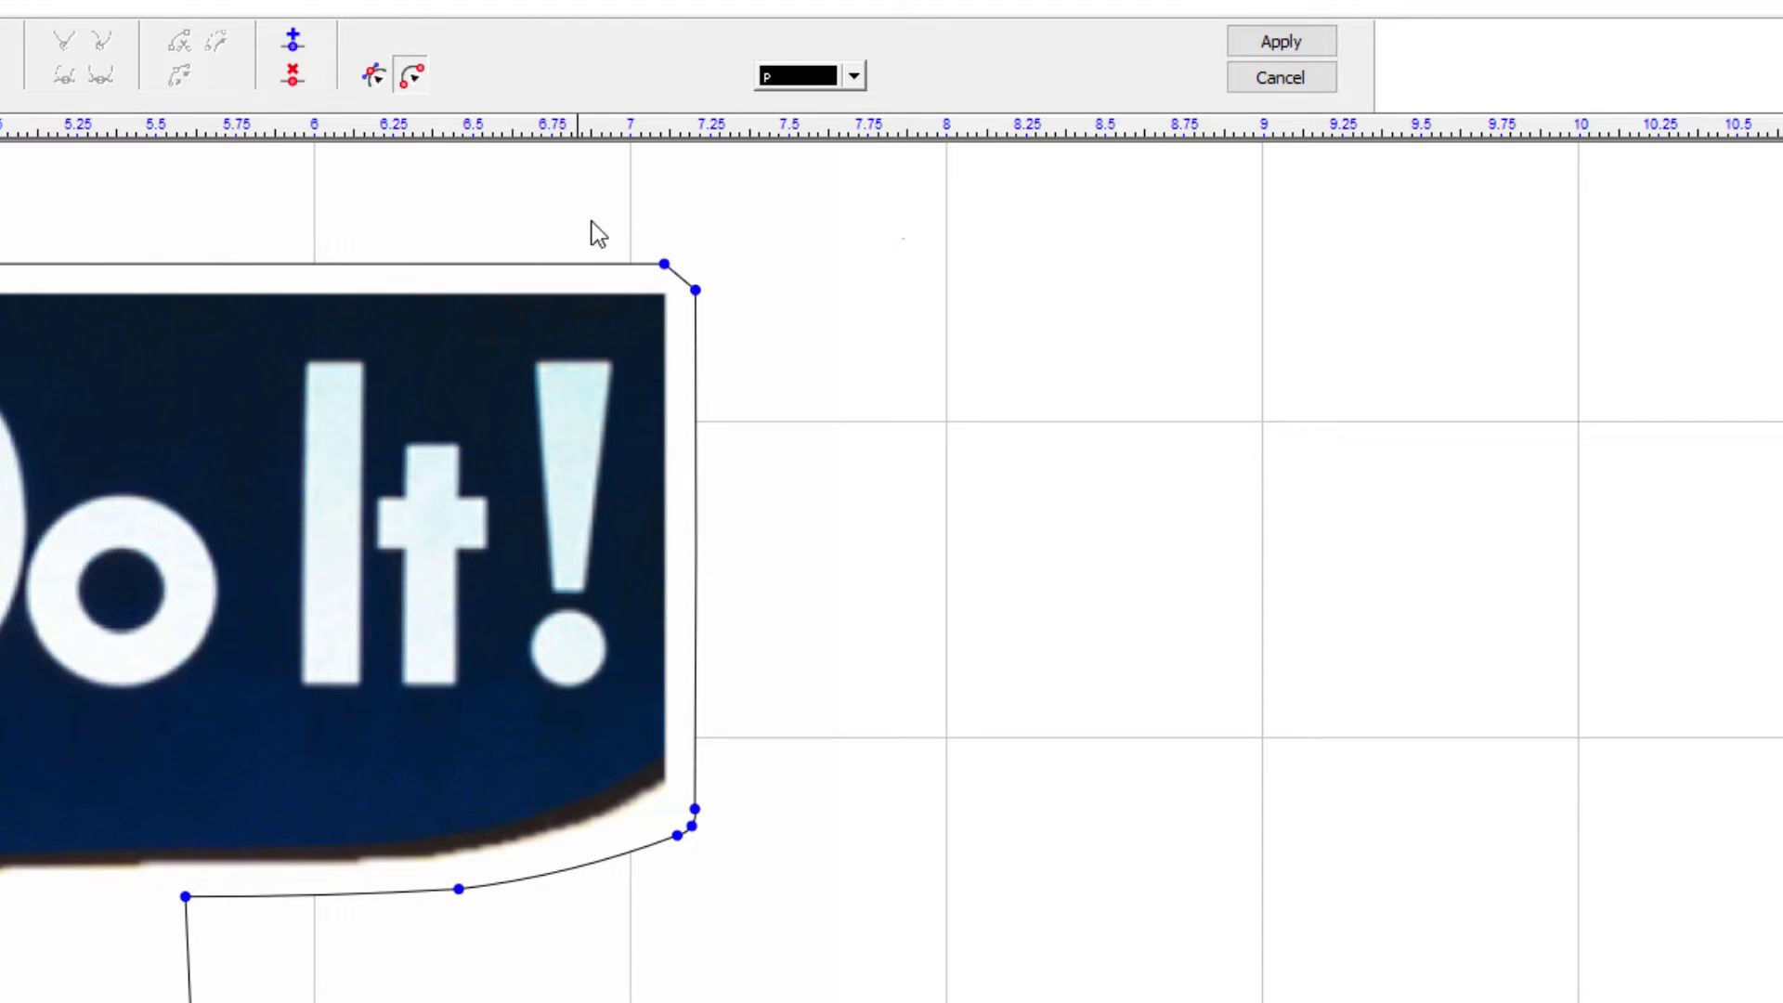
{"action": "left_click", "coordinate": [664, 264]}
{"action": "left_click", "coordinate": [458, 889], "text": "shift"}
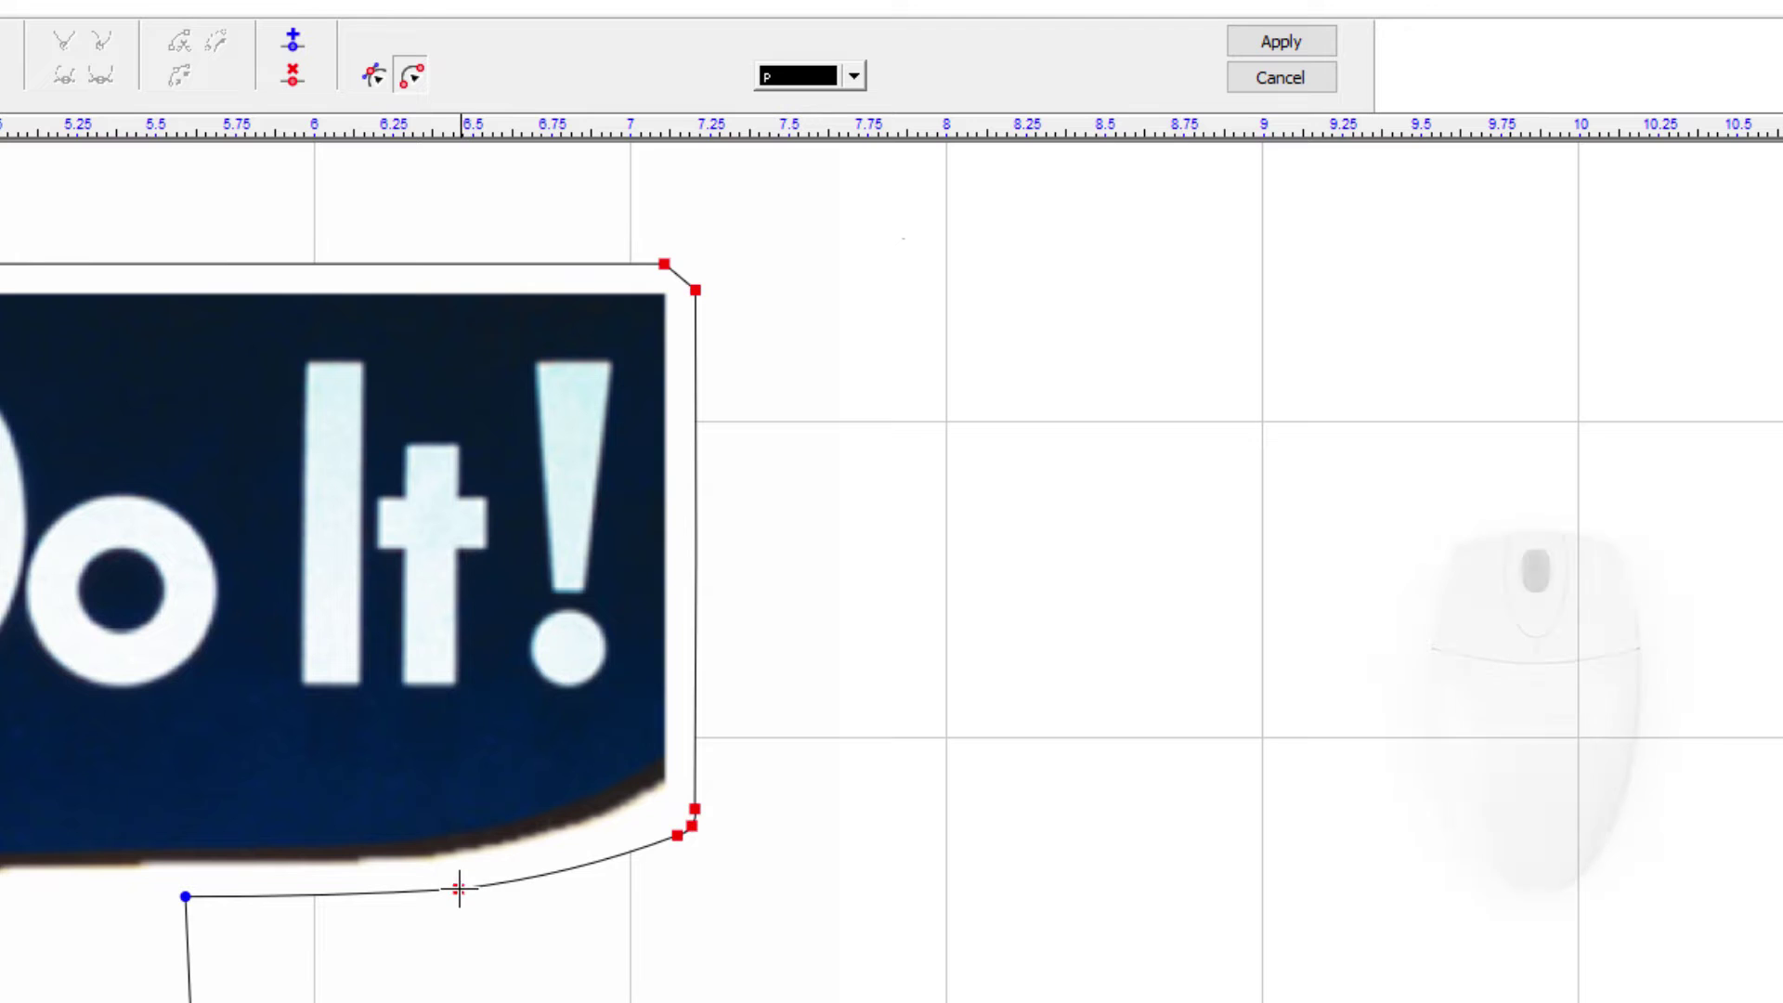
{"action": "right_click", "coordinate": [956, 597]}
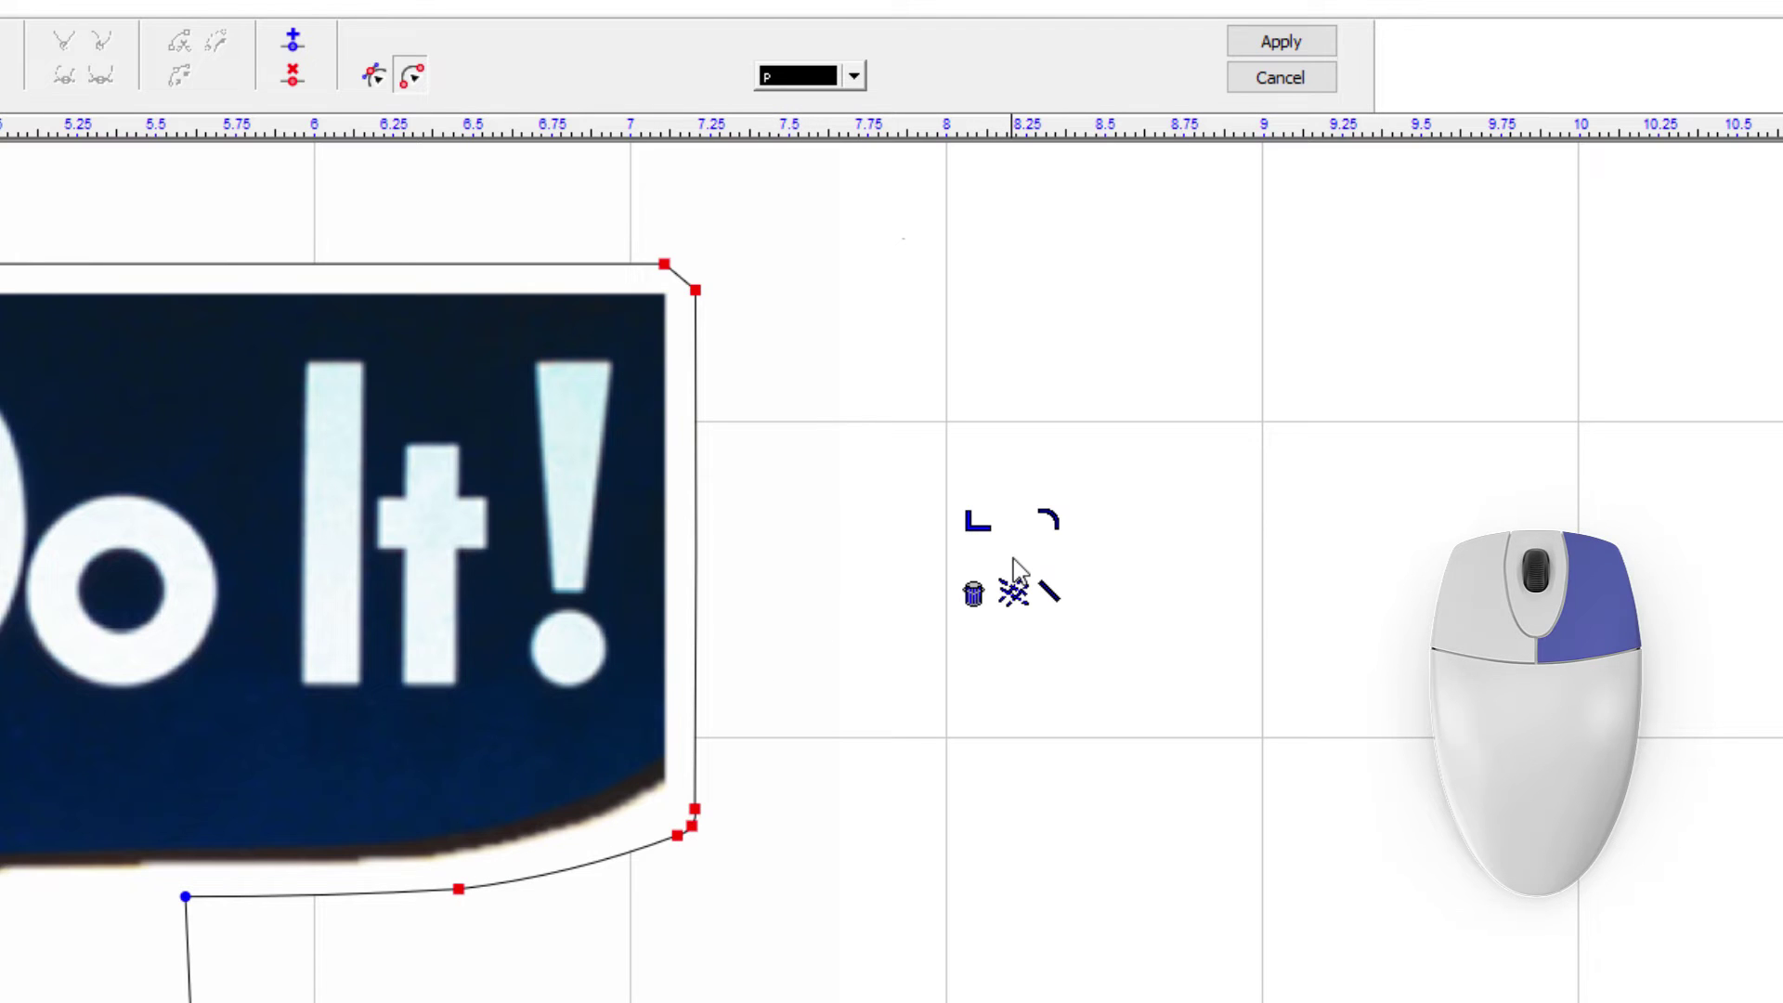
{"action": "left_click", "coordinate": [1046, 522]}
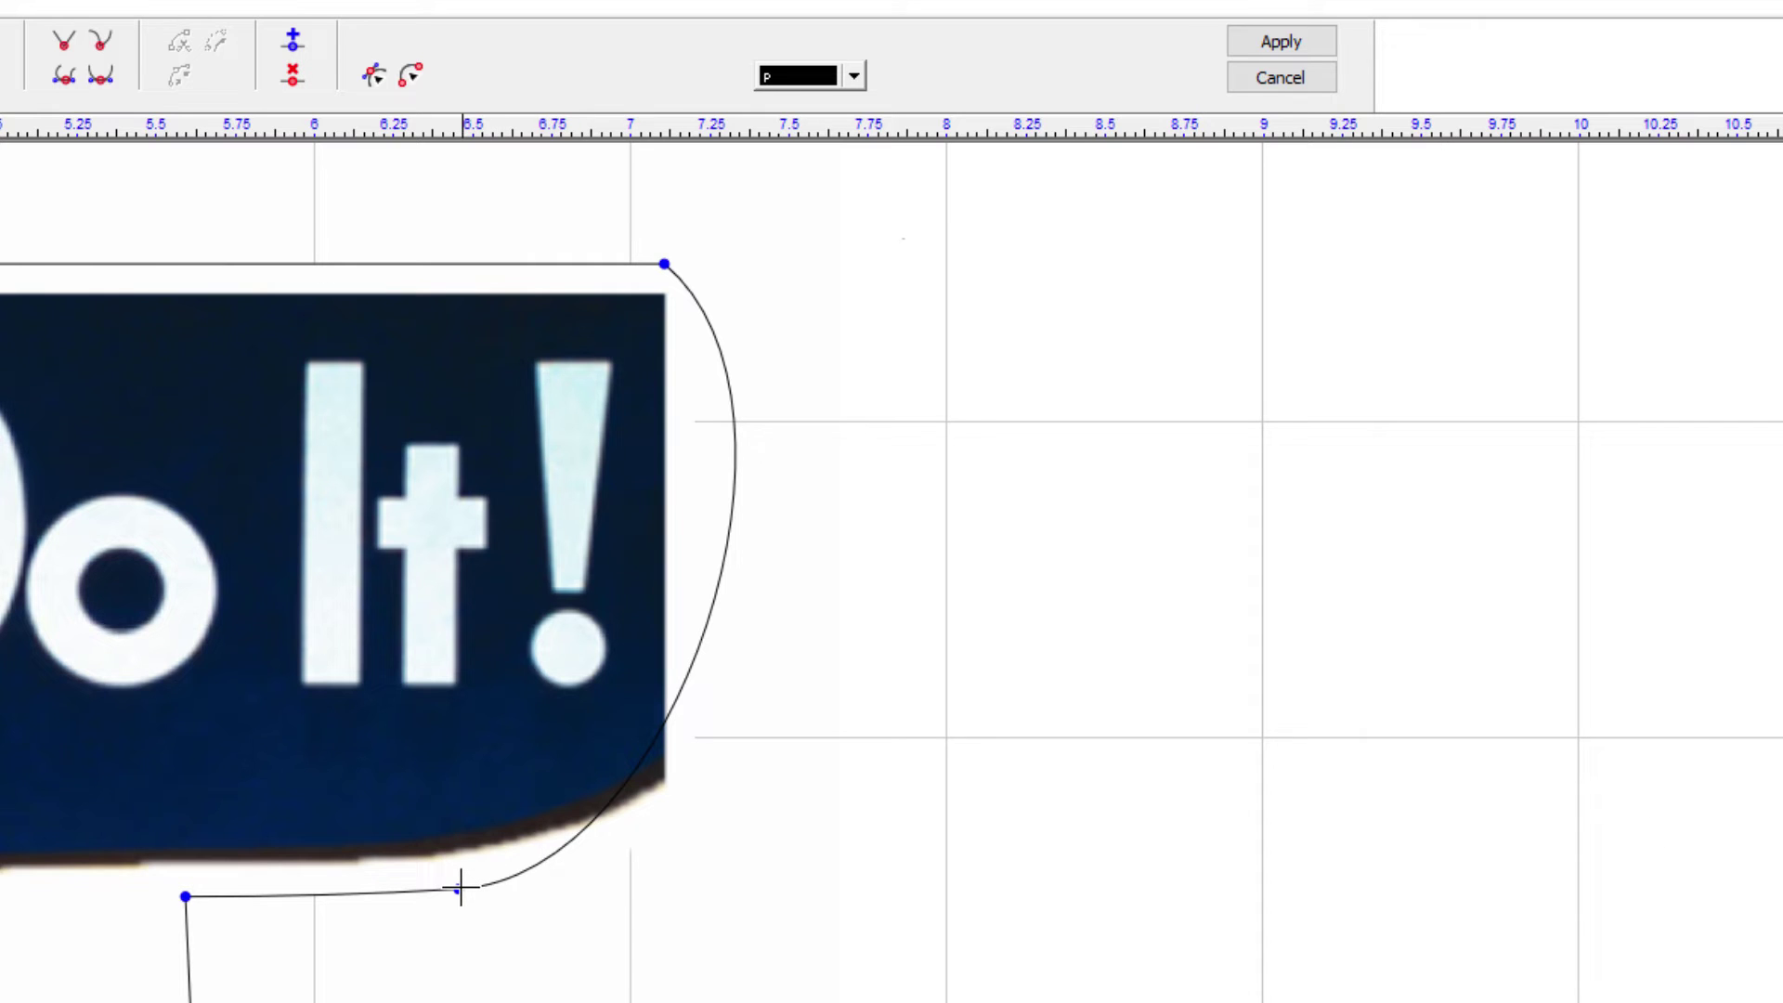
{"action": "left_click_drag", "start_coordinate": [459, 889], "coordinate": [621, 875]}
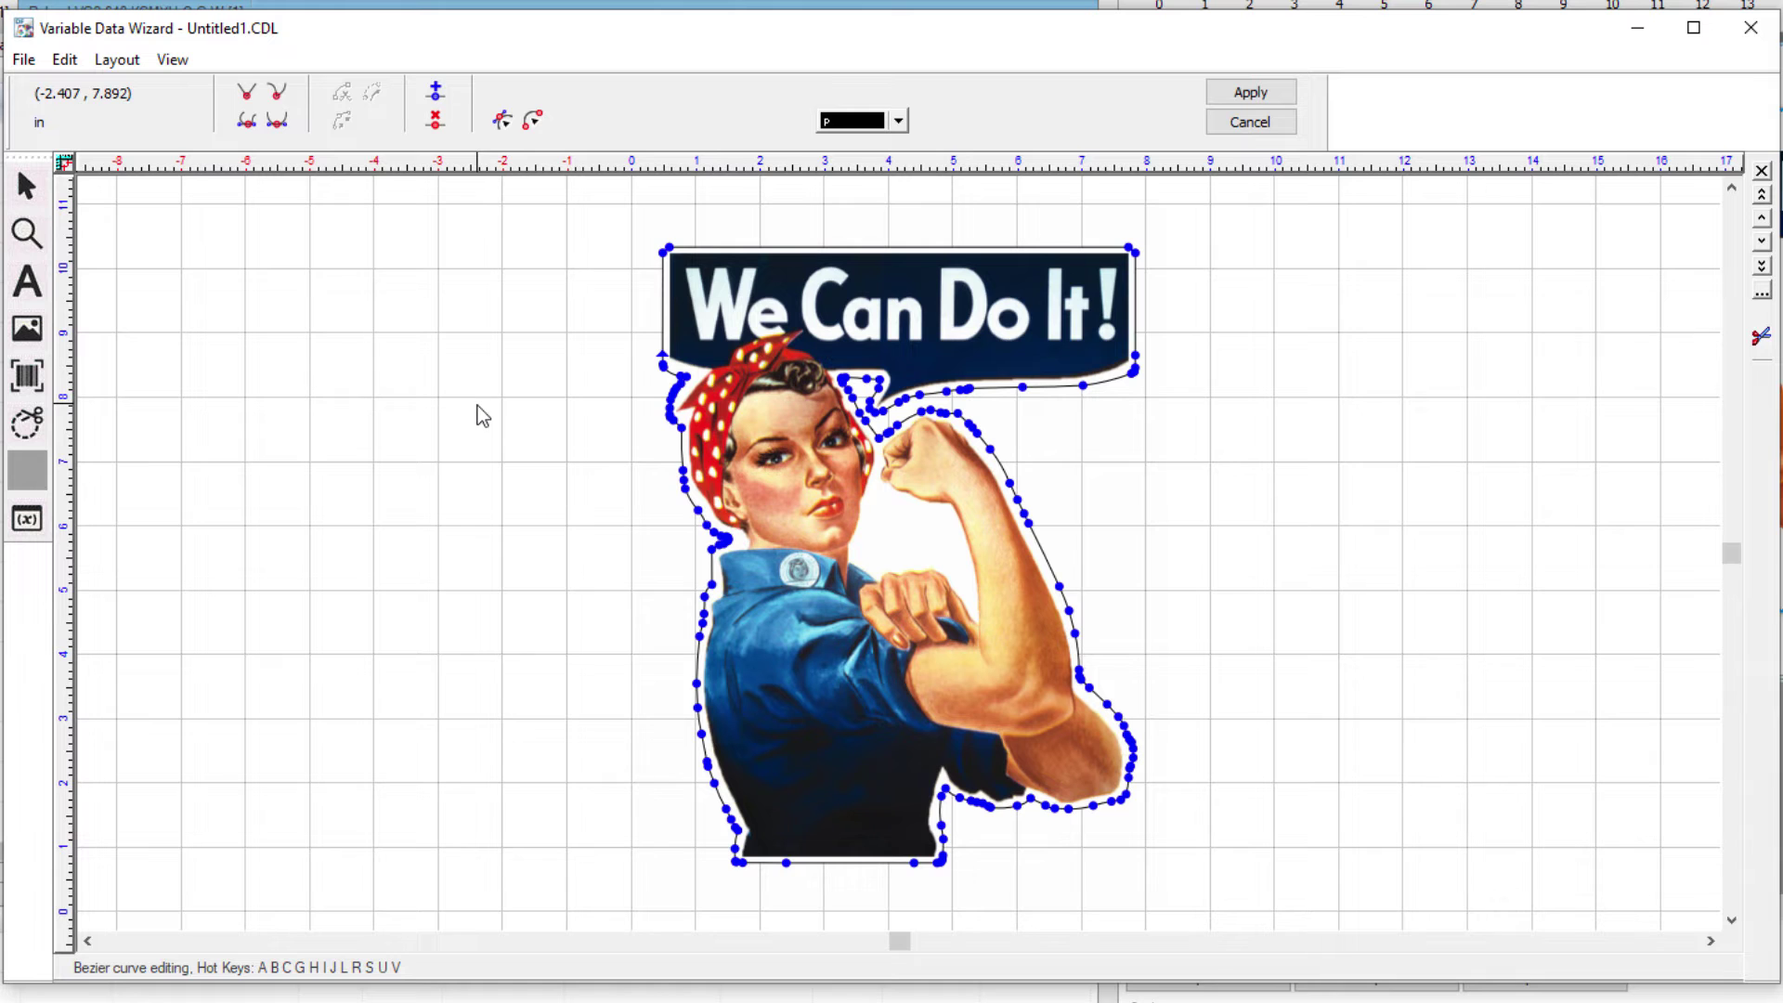
Draw a line from the page's bottom-left corner to a corner node right of the arm
{"action": "left_click", "coordinate": [502, 120]}
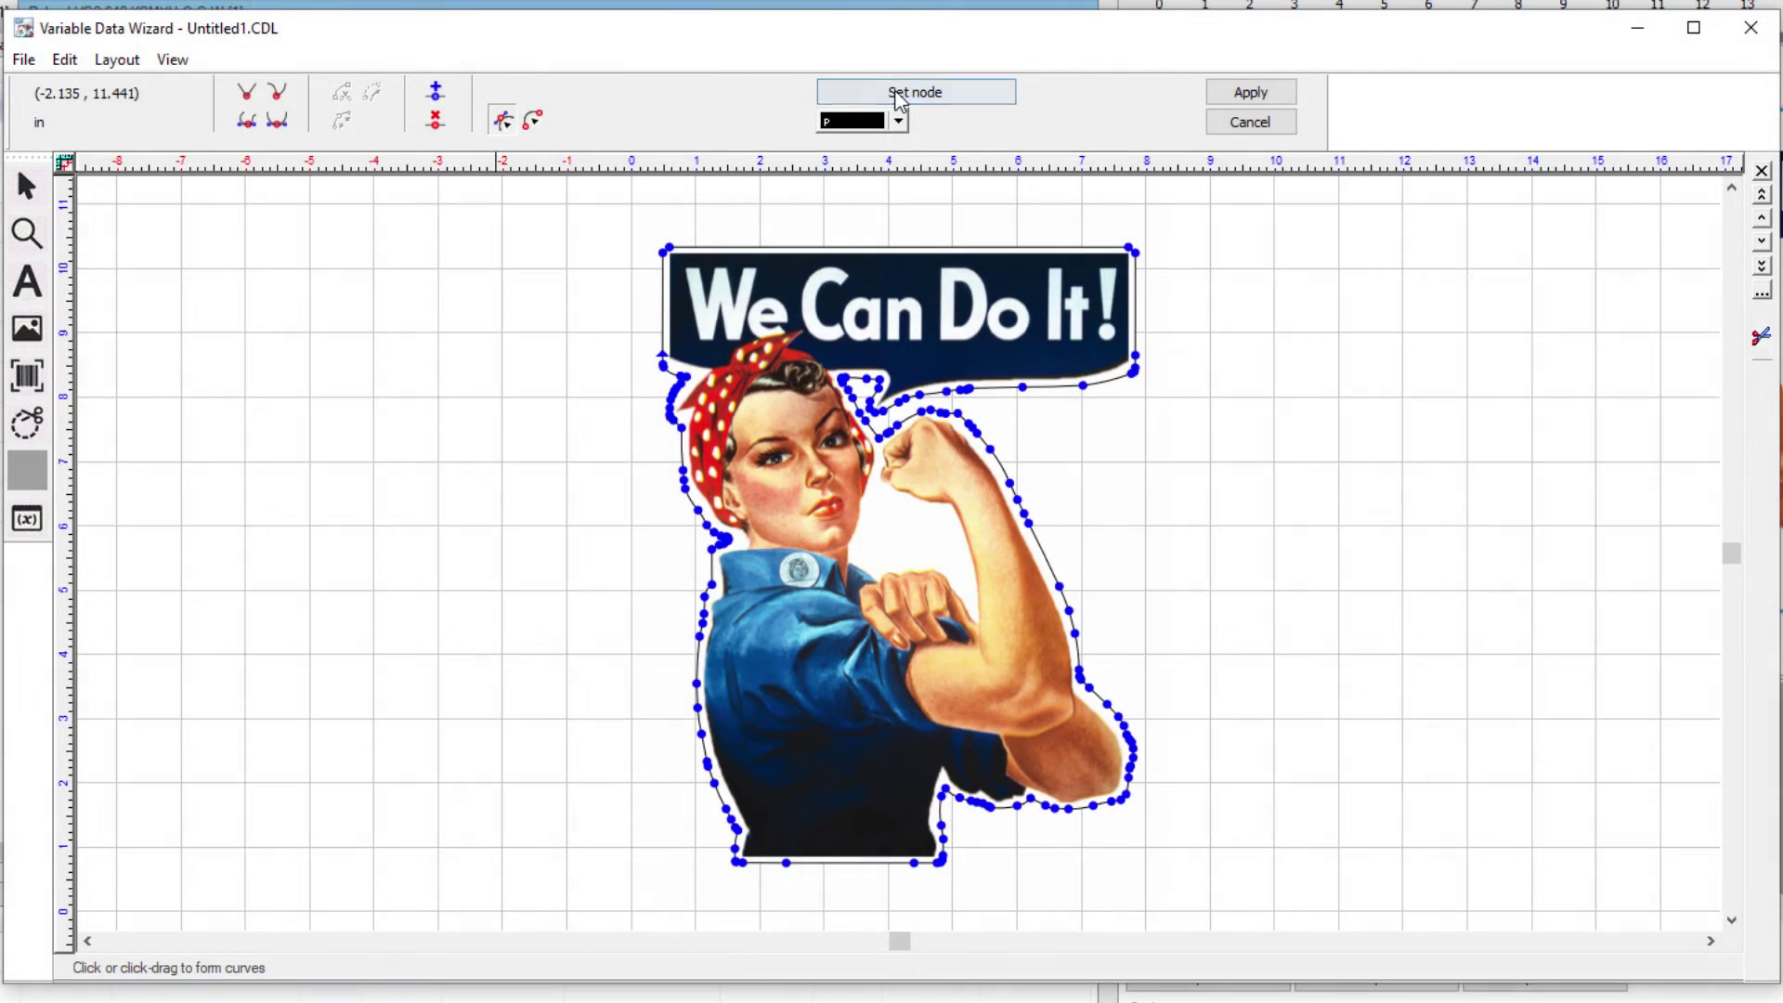
{"action": "left_click", "coordinate": [896, 95]}
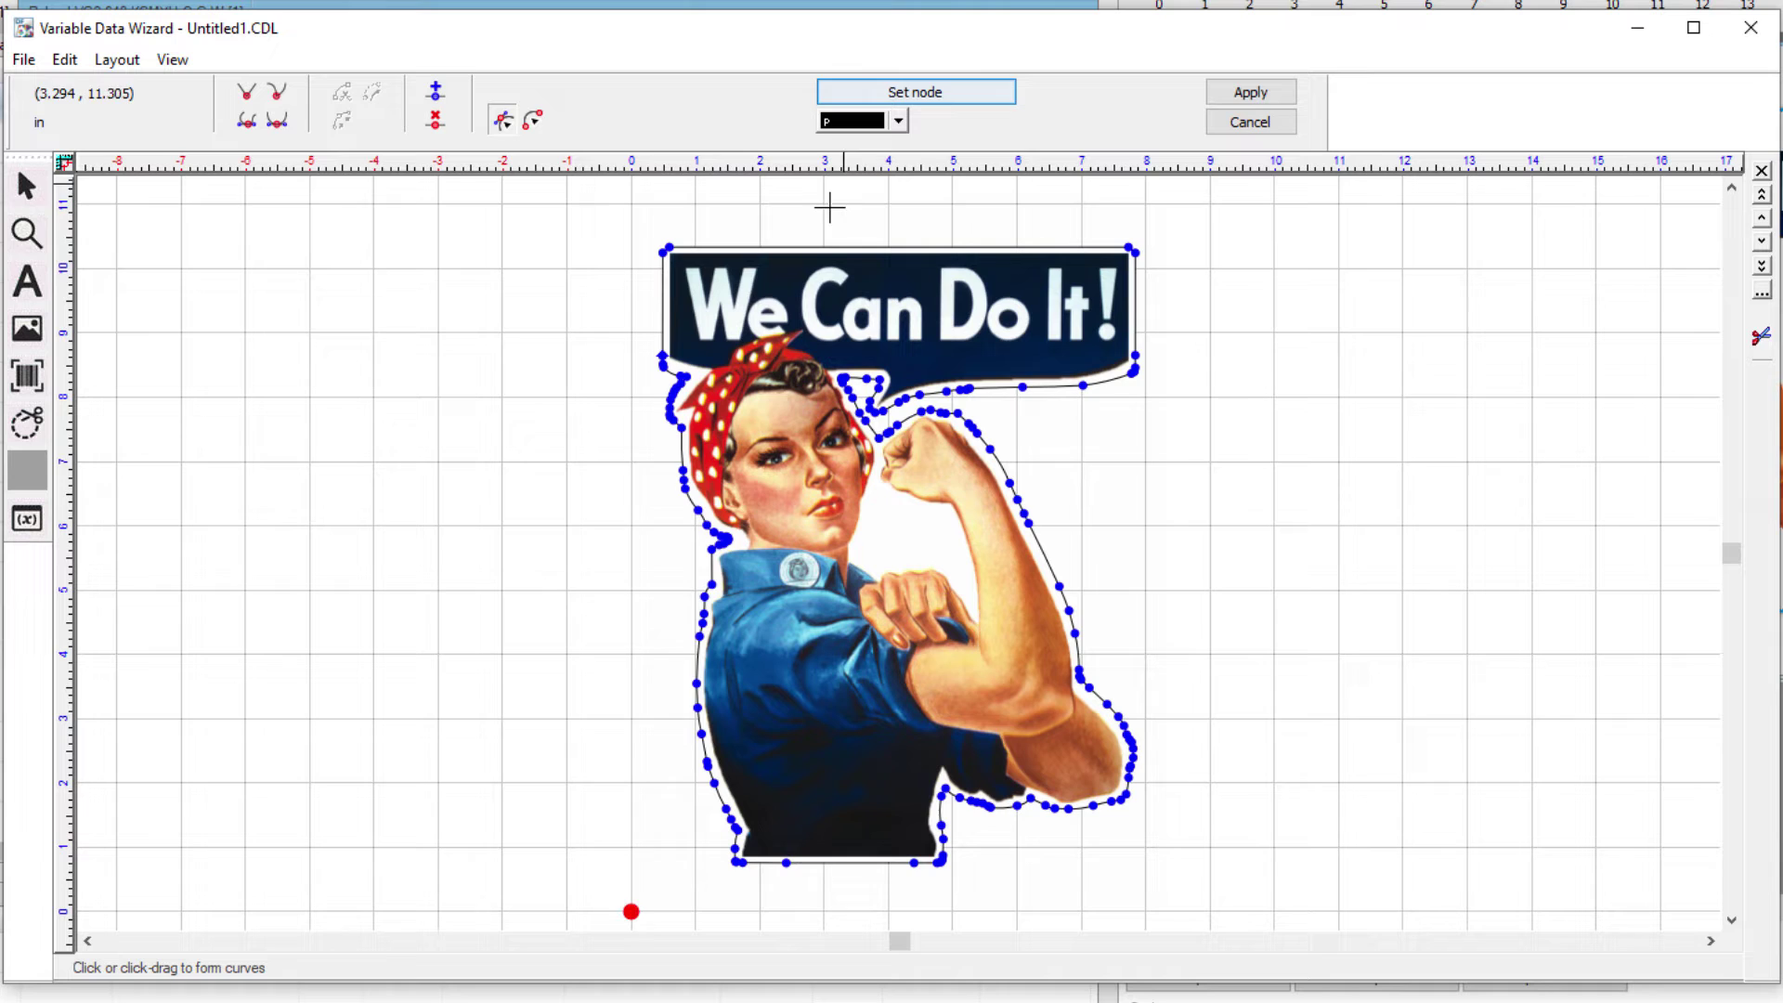
{"action": "left_click", "coordinate": [1293, 650]}
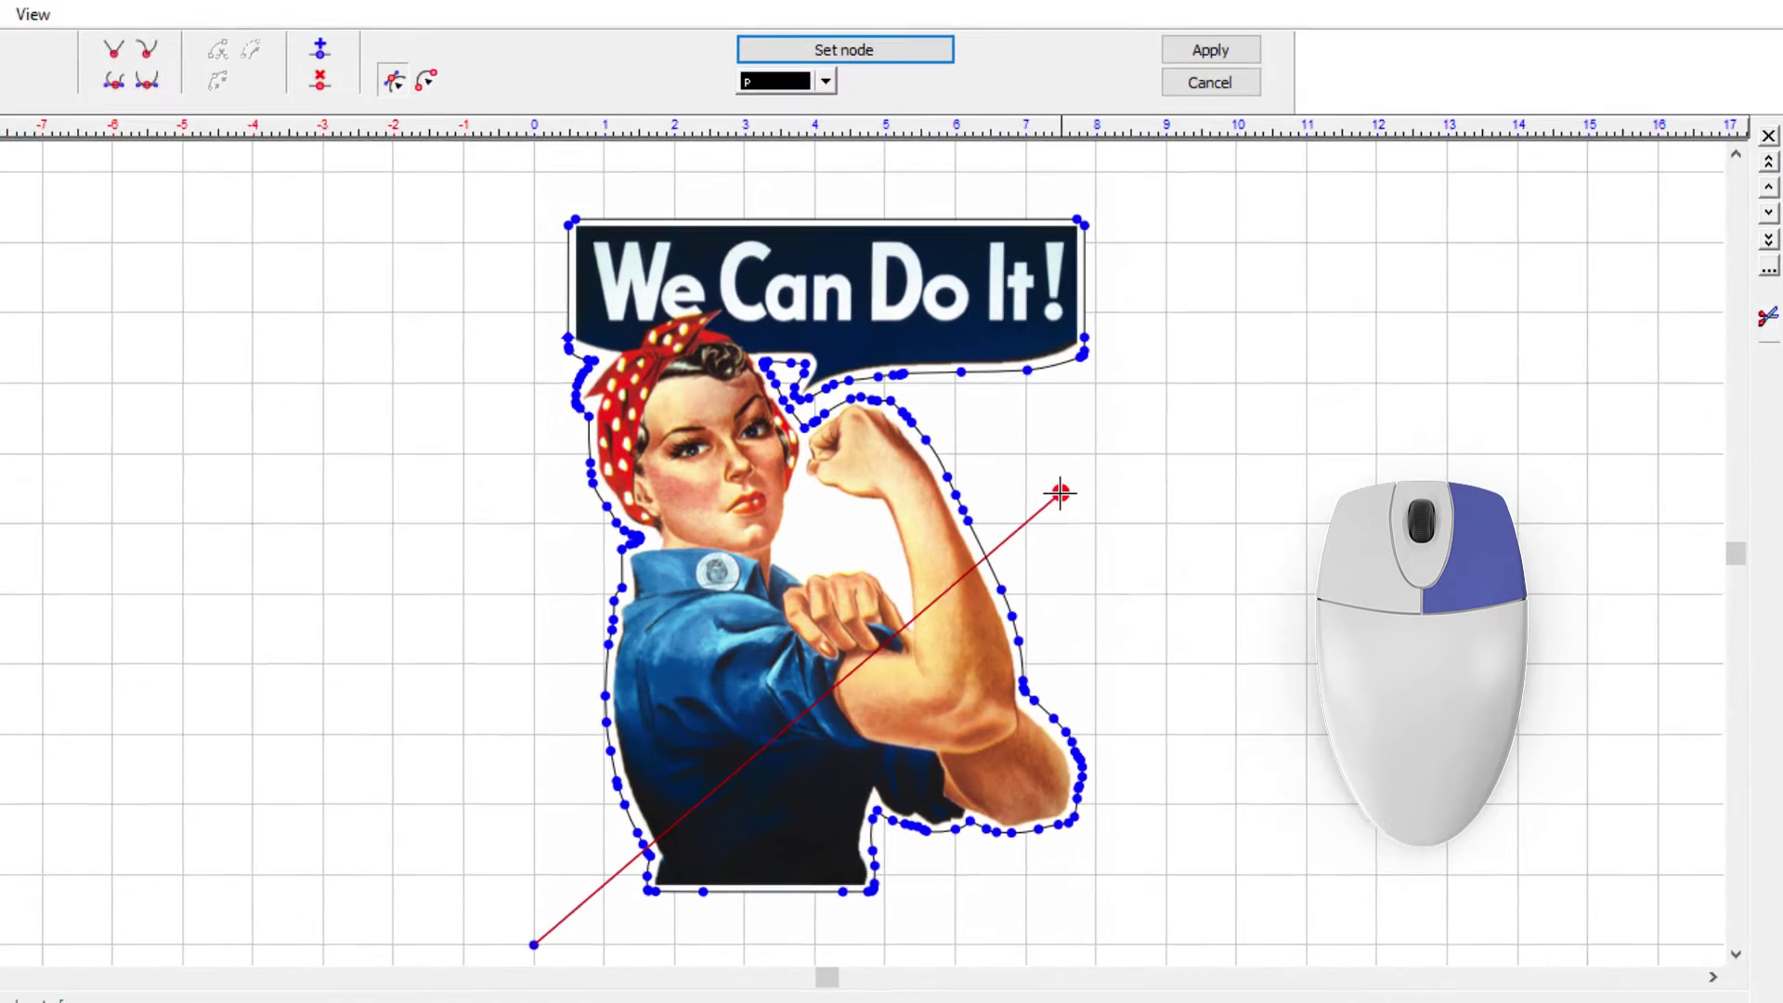
{"action": "right_click", "coordinate": [1059, 493]}
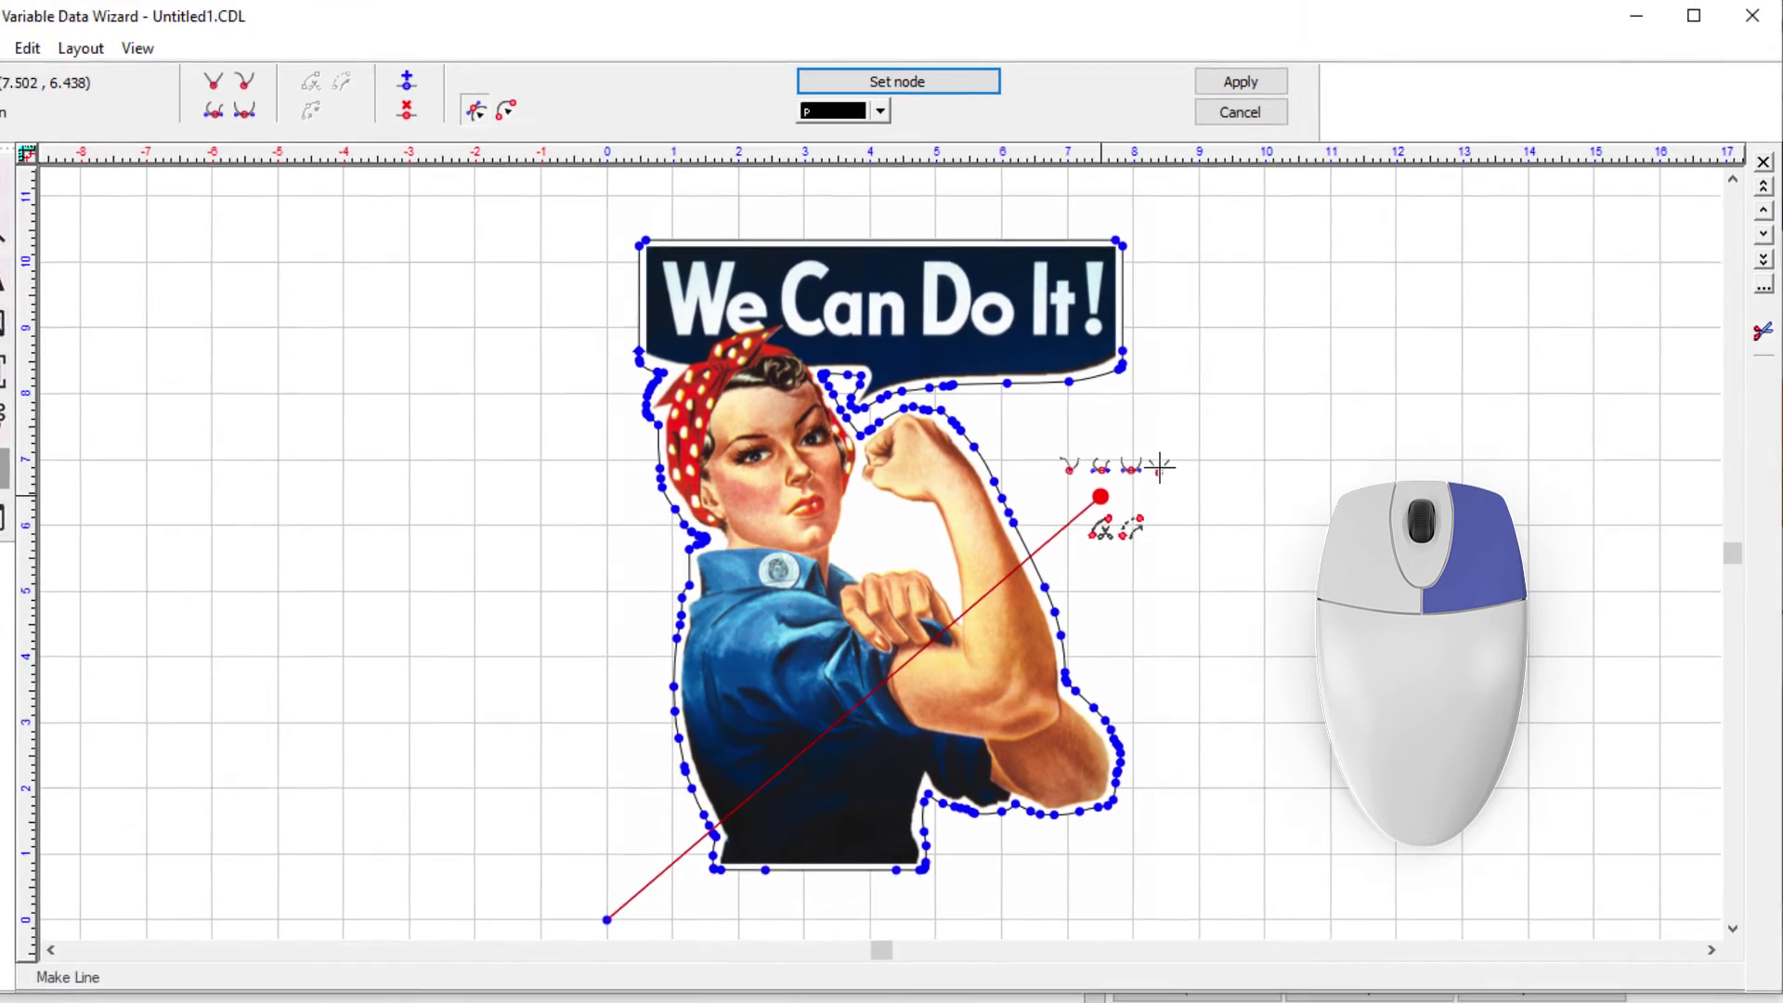
{"action": "left_click", "coordinate": [958, 435]}
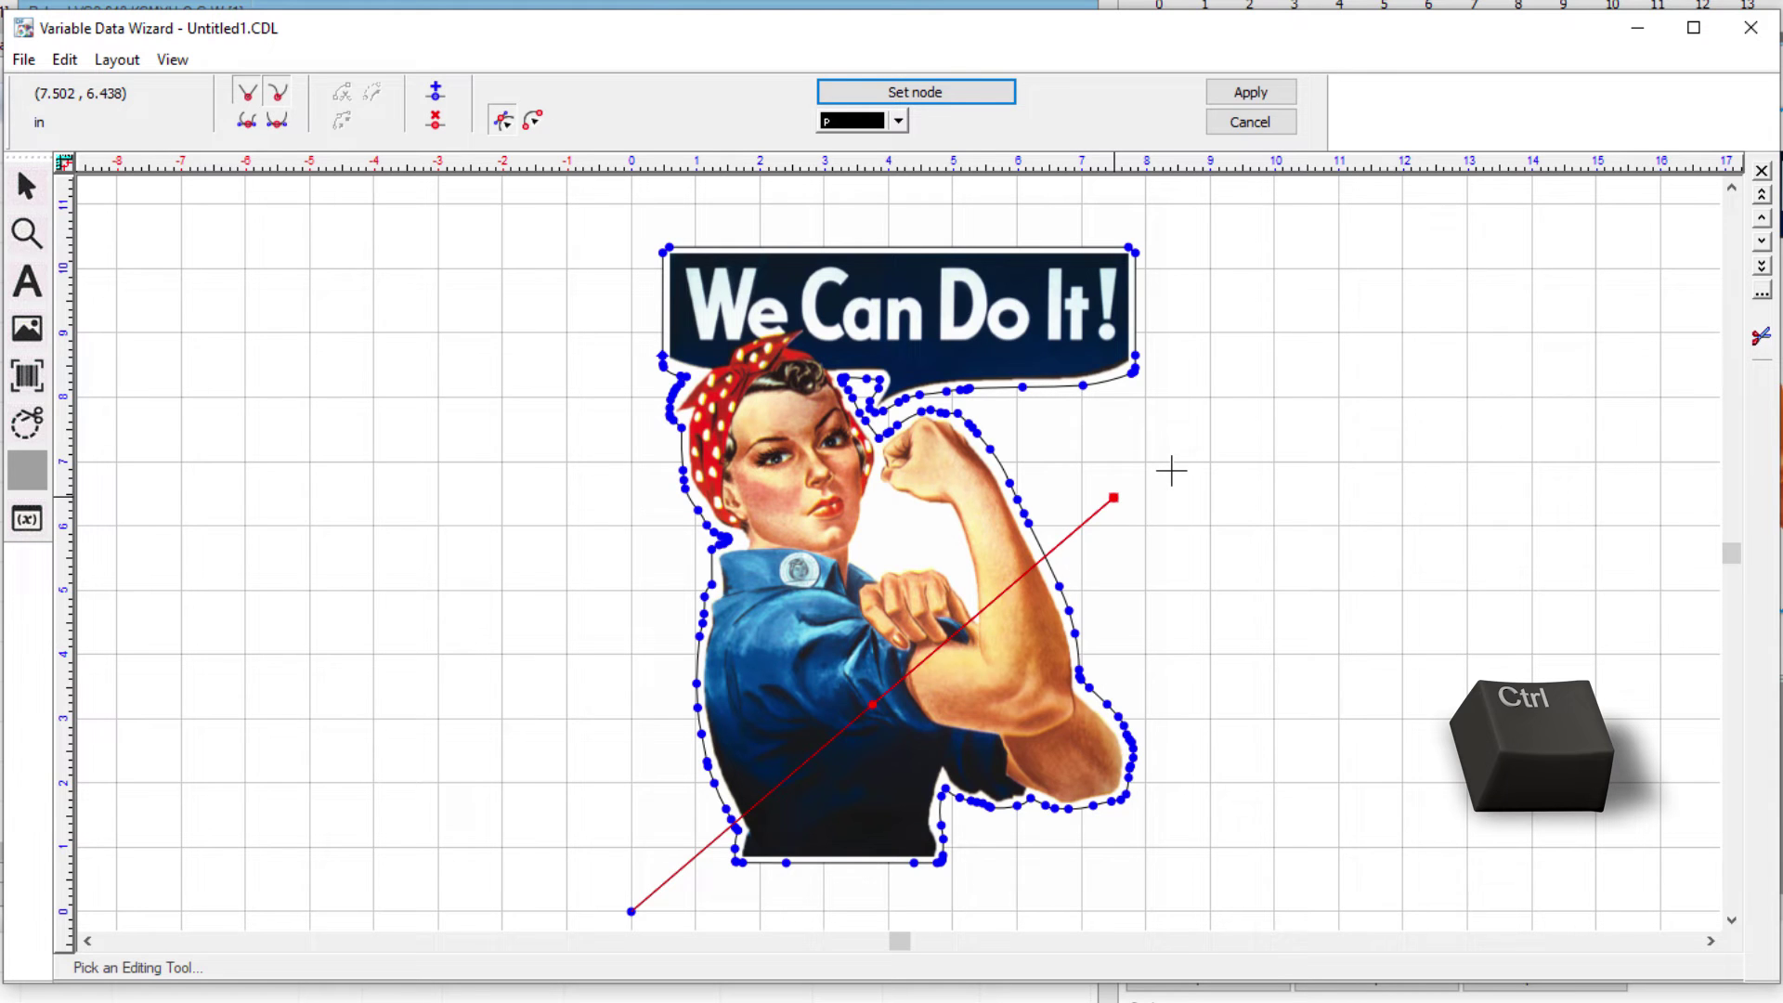
Add bottom-right, top-right and top-left corner nodes and close the rectangular cut path
{"action": "left_click", "coordinate": [1209, 911]}
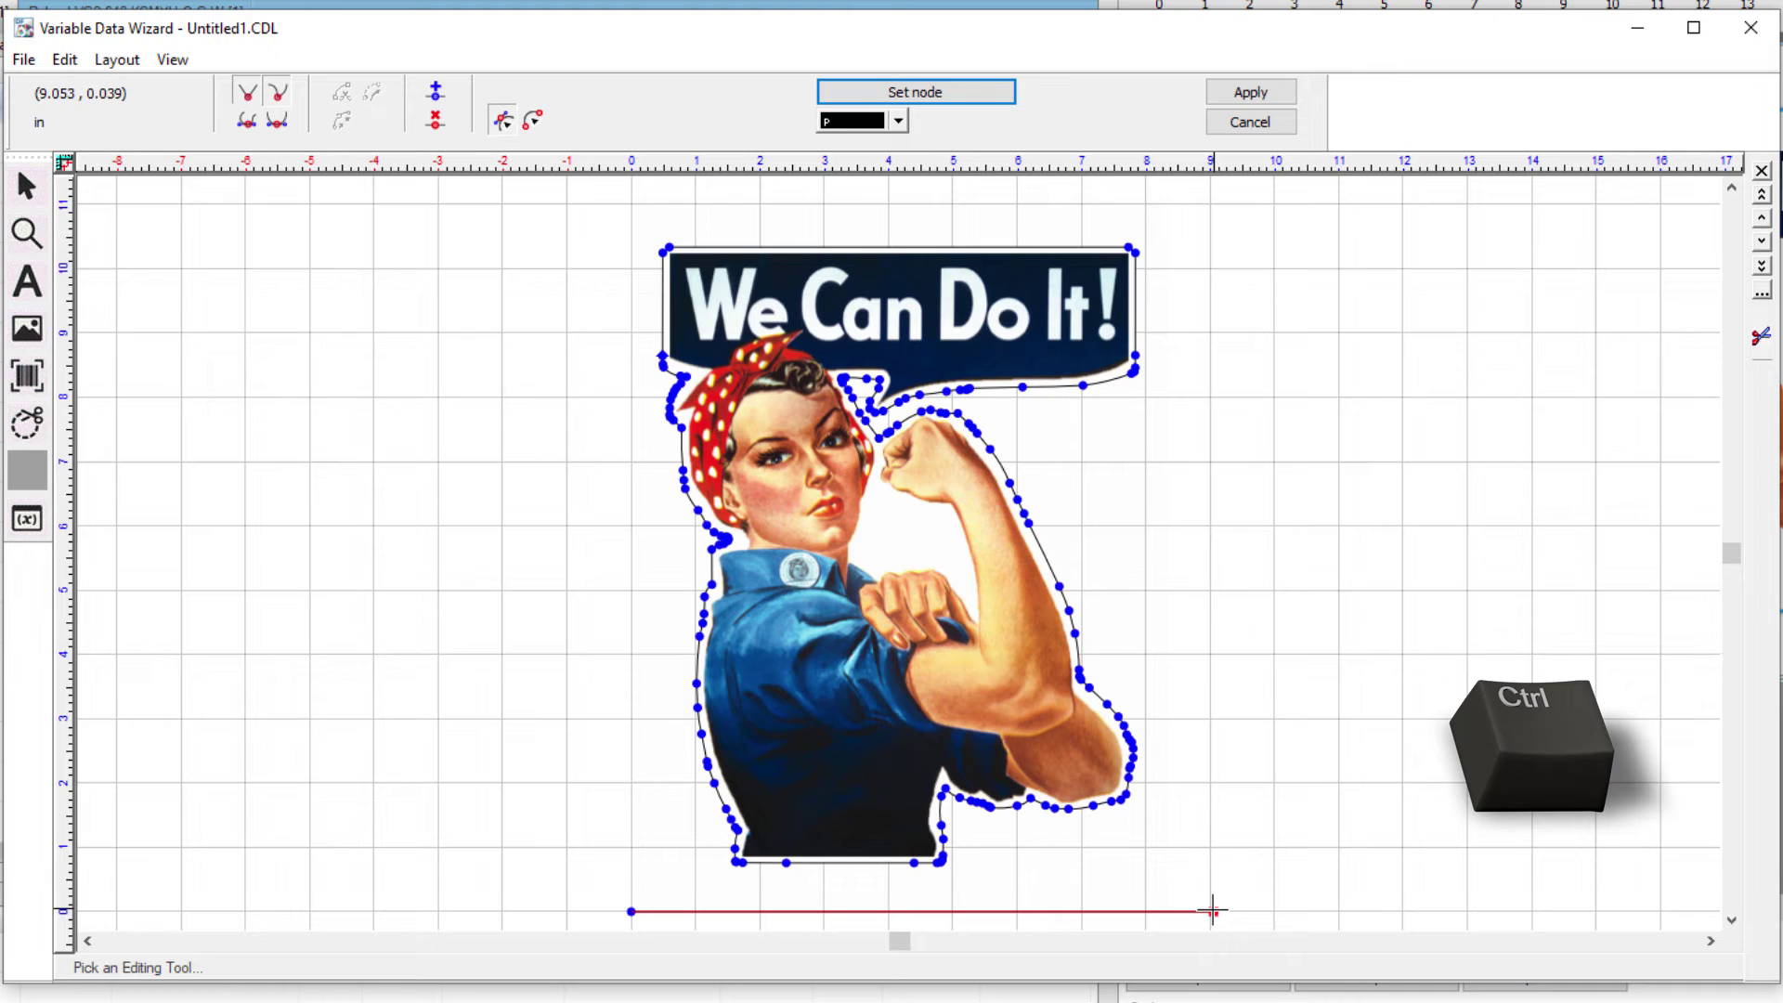
{"action": "left_click", "coordinate": [1213, 206]}
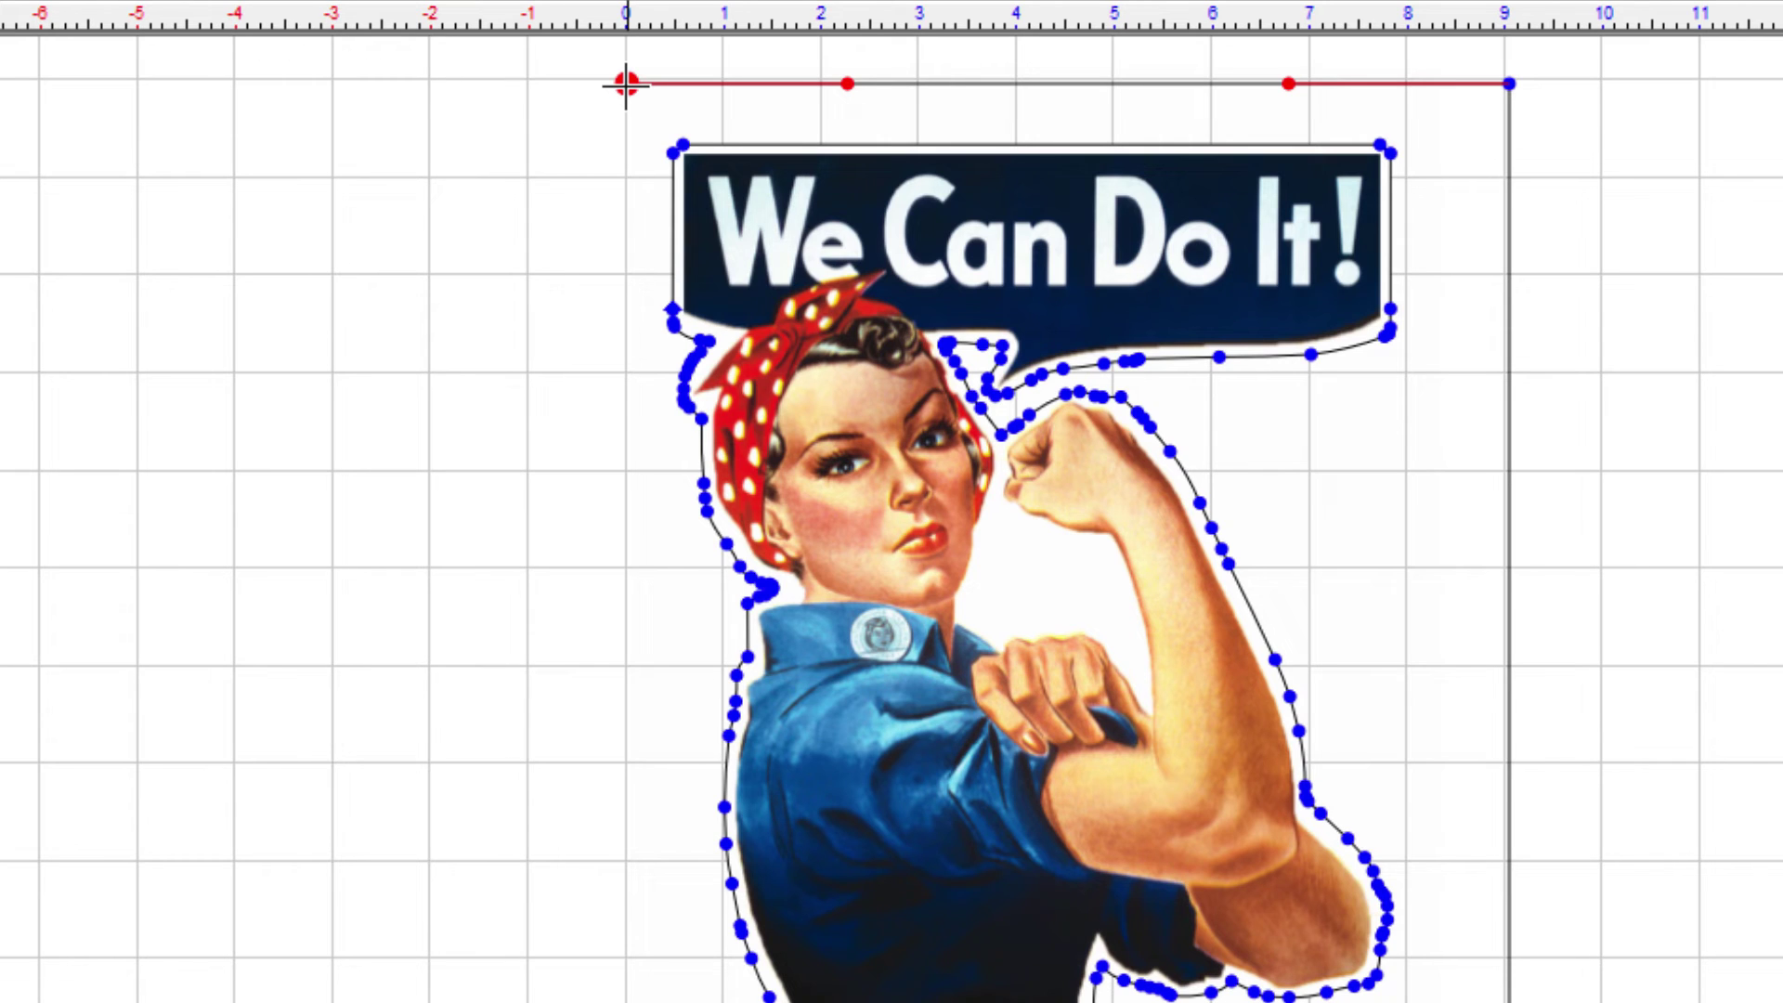
{"action": "right_click", "coordinate": [627, 85]}
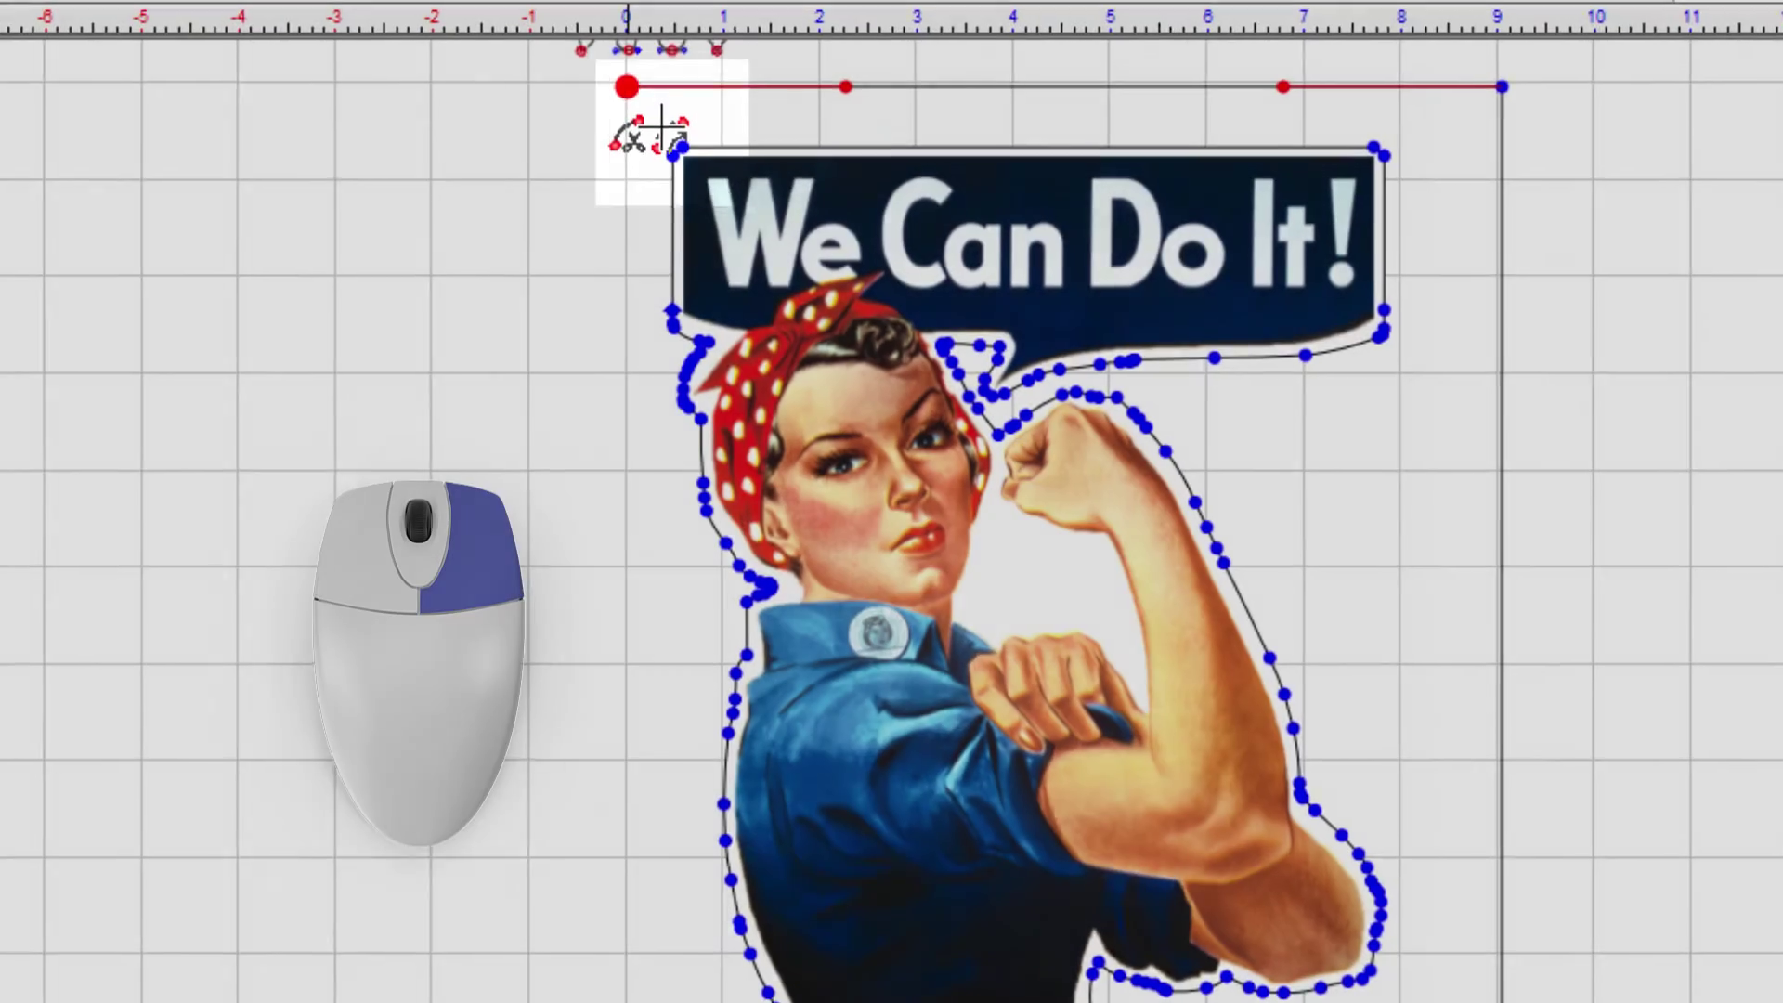
{"action": "left_click", "coordinate": [665, 132]}
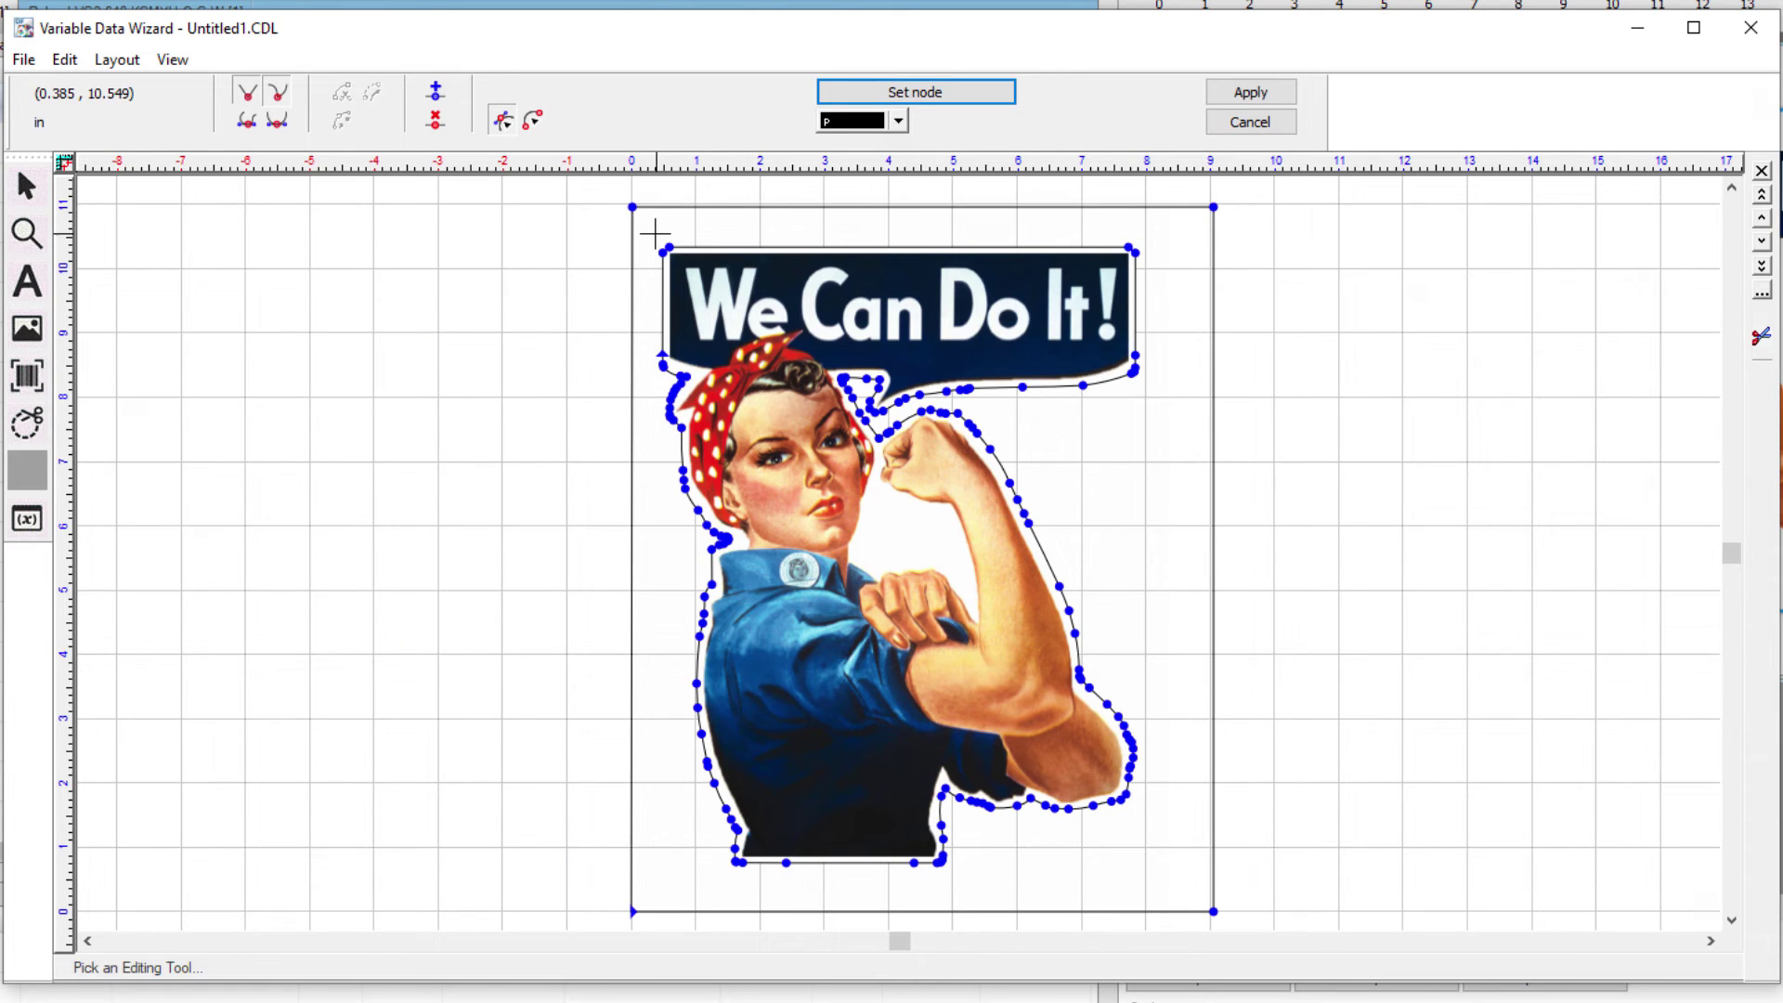
Apply the rectangle as a cut line, then select the image and both cut lines
{"action": "left_click", "coordinate": [1265, 99]}
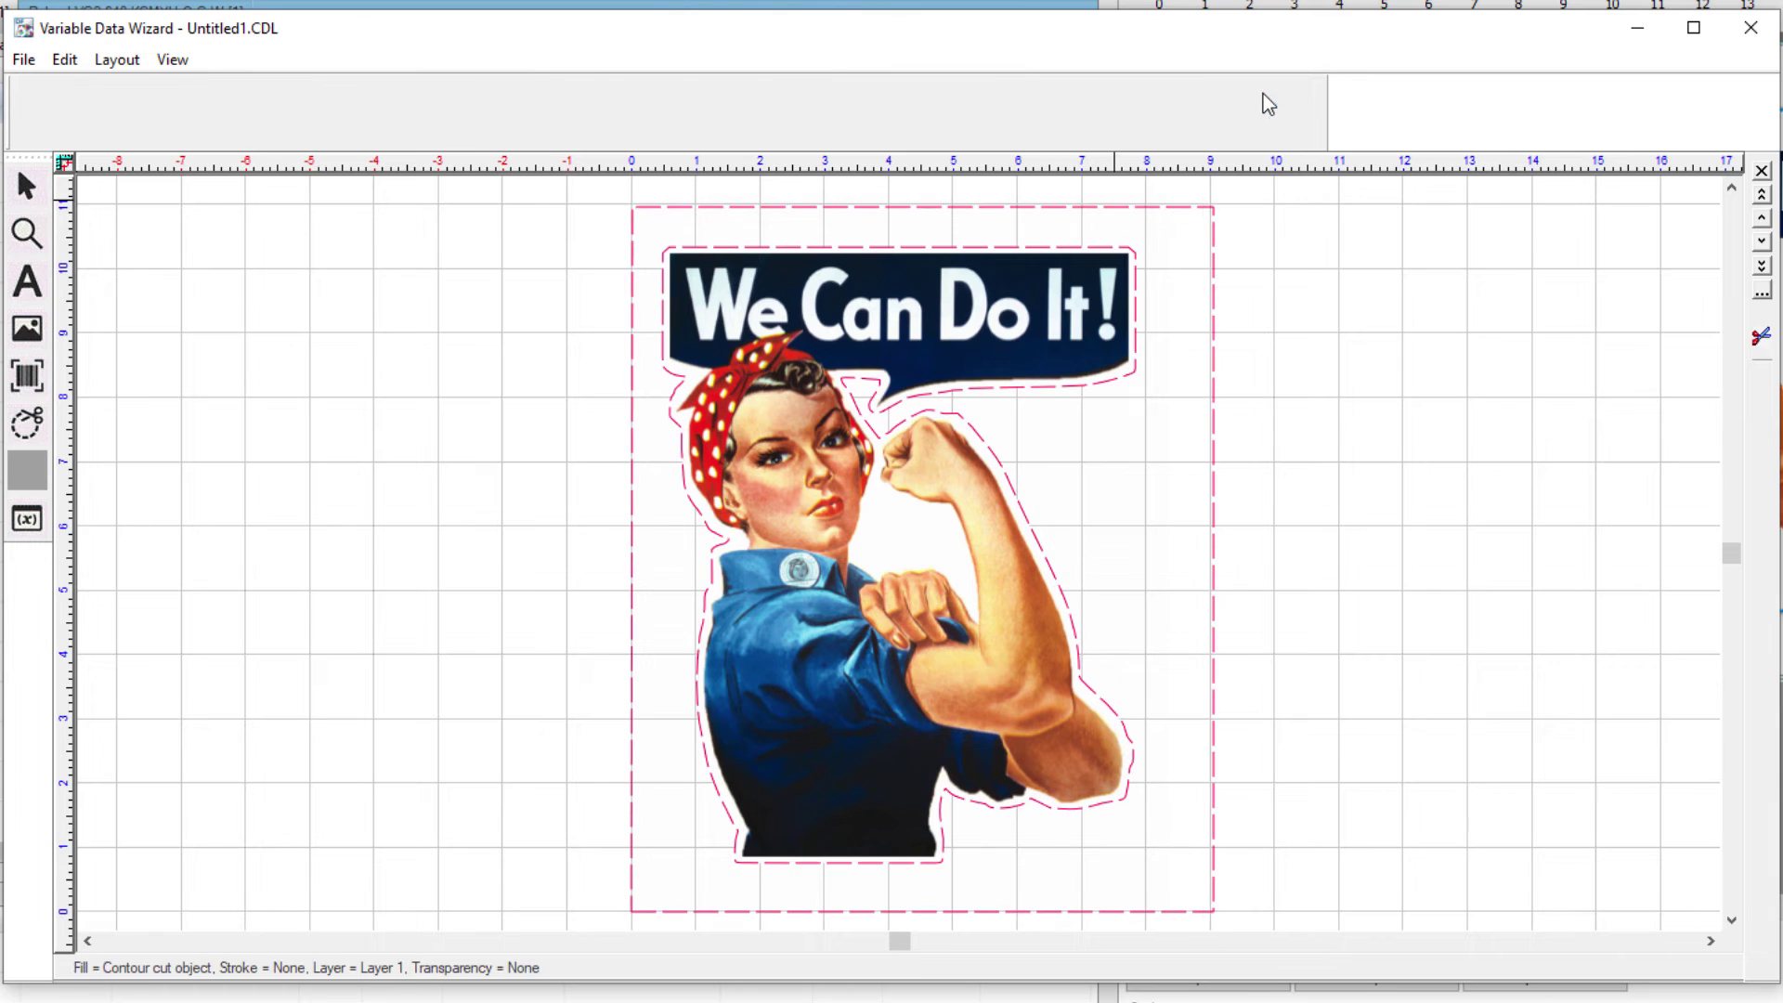
{"action": "left_click", "coordinate": [1276, 313]}
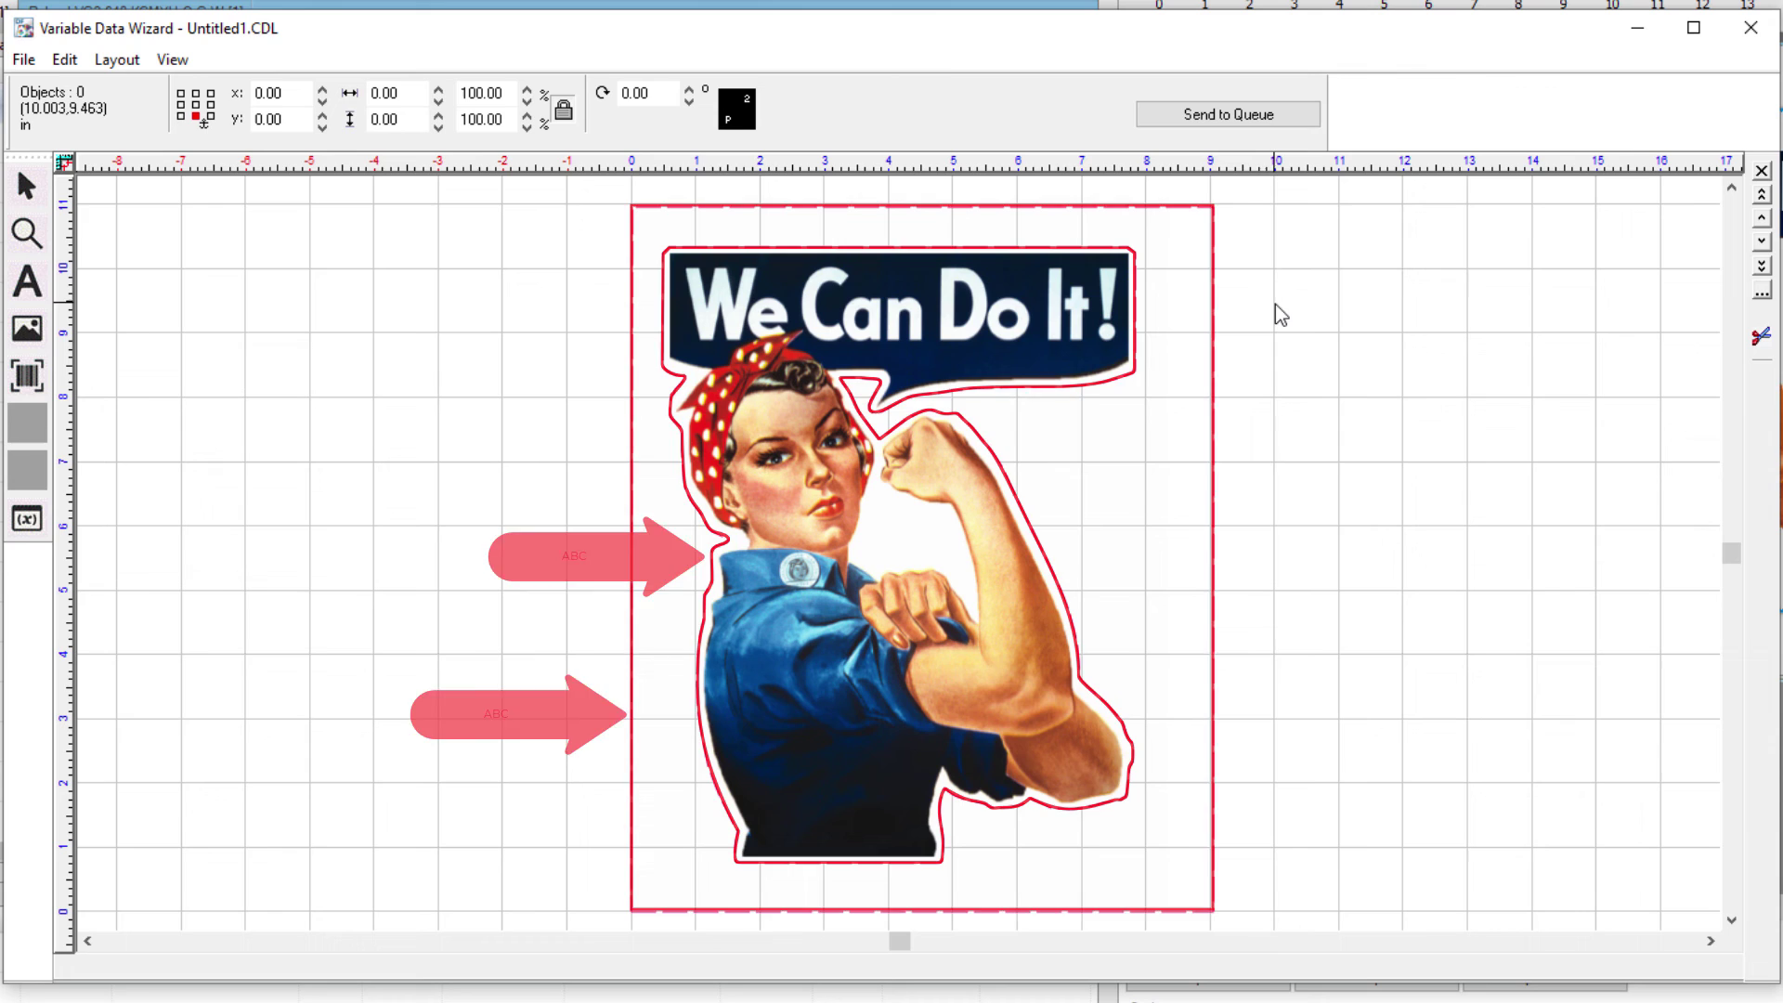
{"action": "left_click", "coordinate": [1222, 116]}
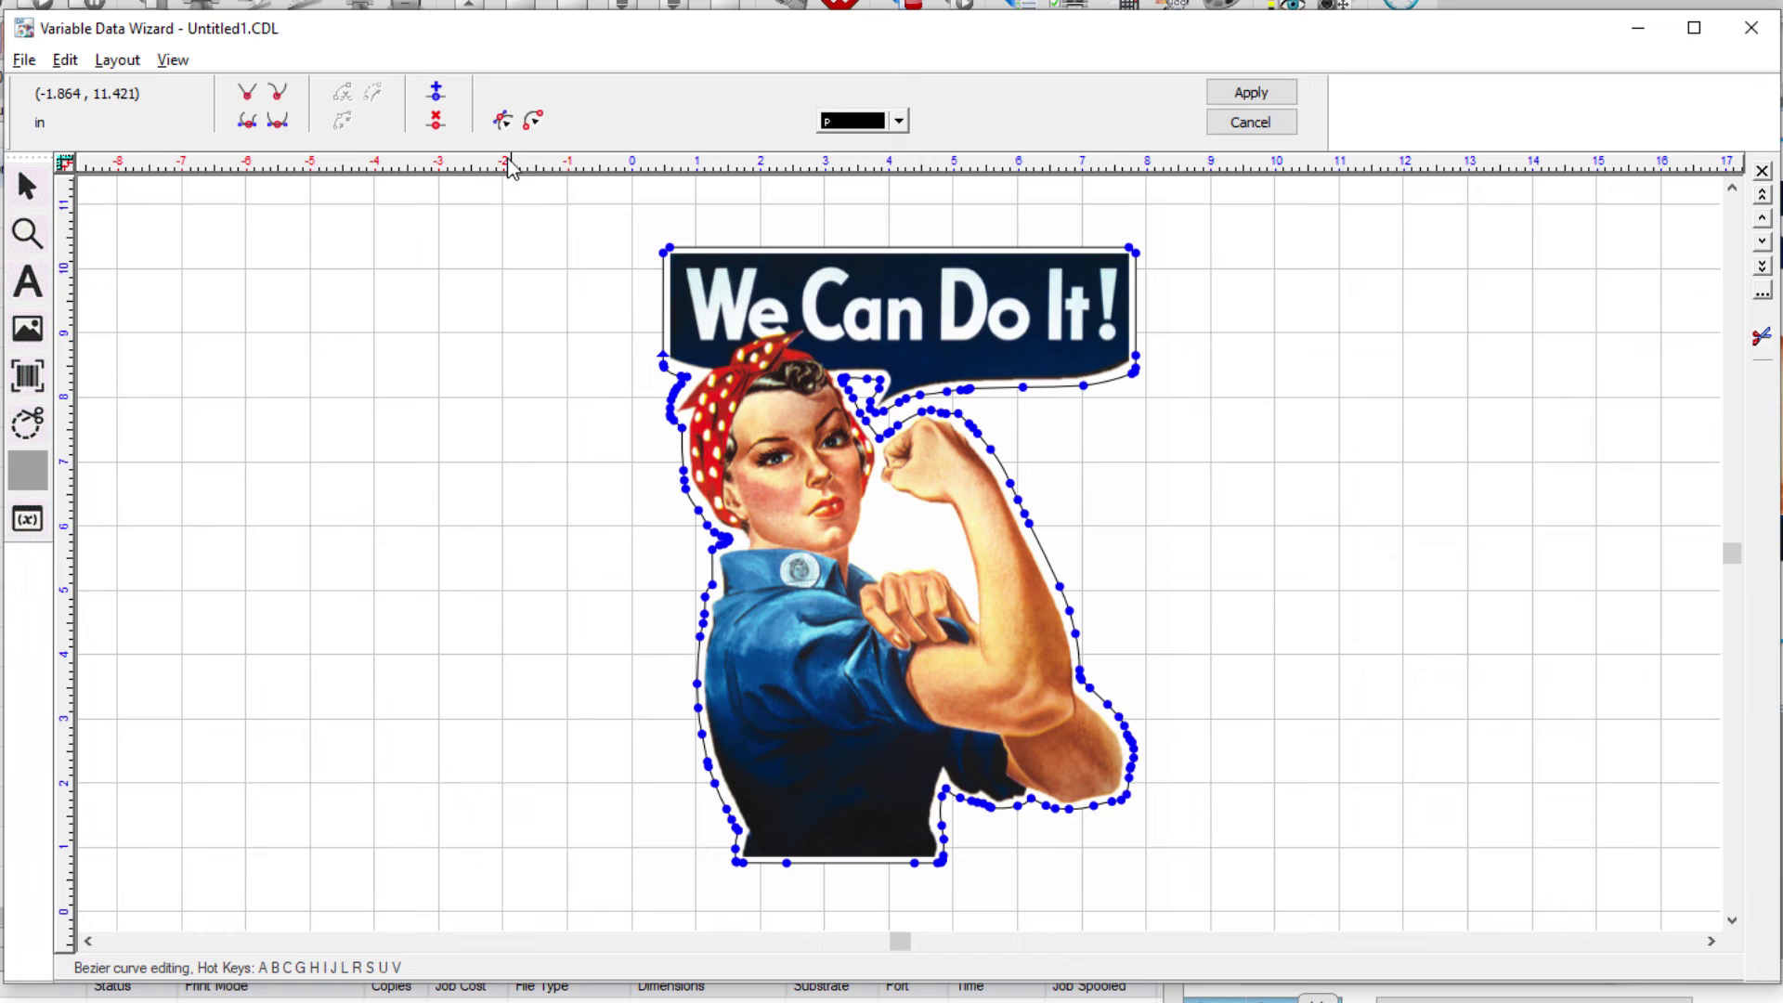
Switch to the draw-curve node tool to start an inside cut in the arm gap
{"action": "left_click", "coordinate": [504, 121]}
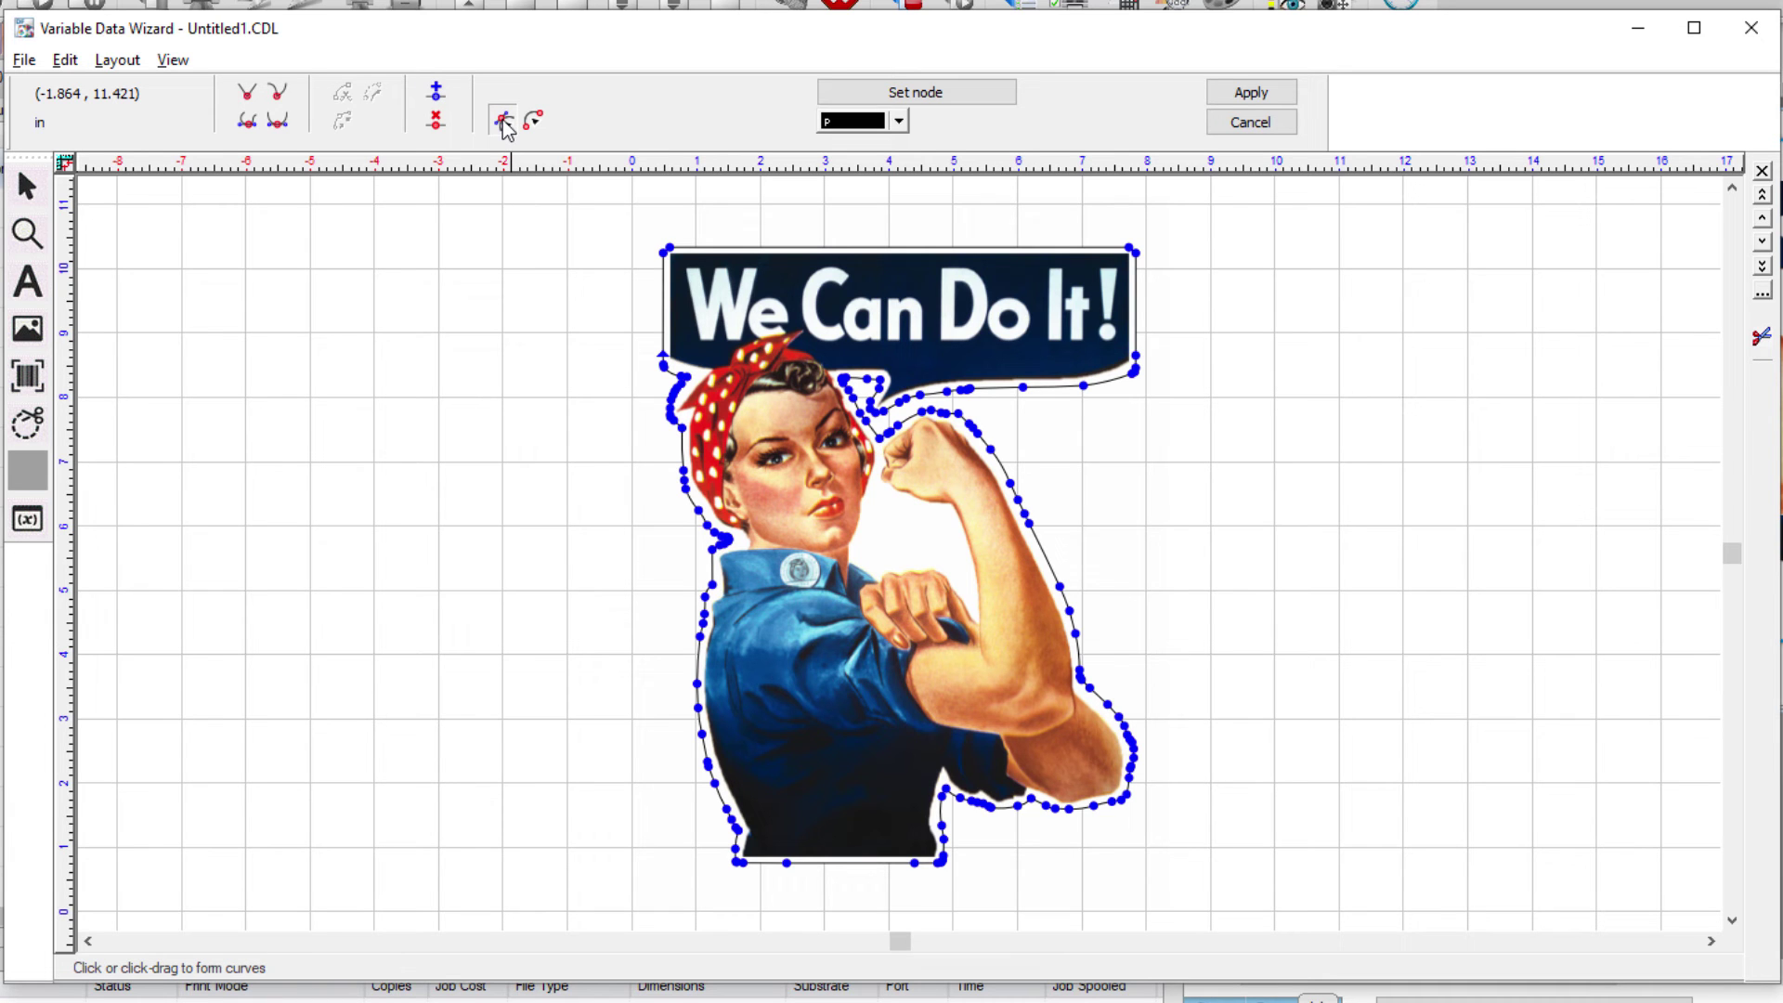